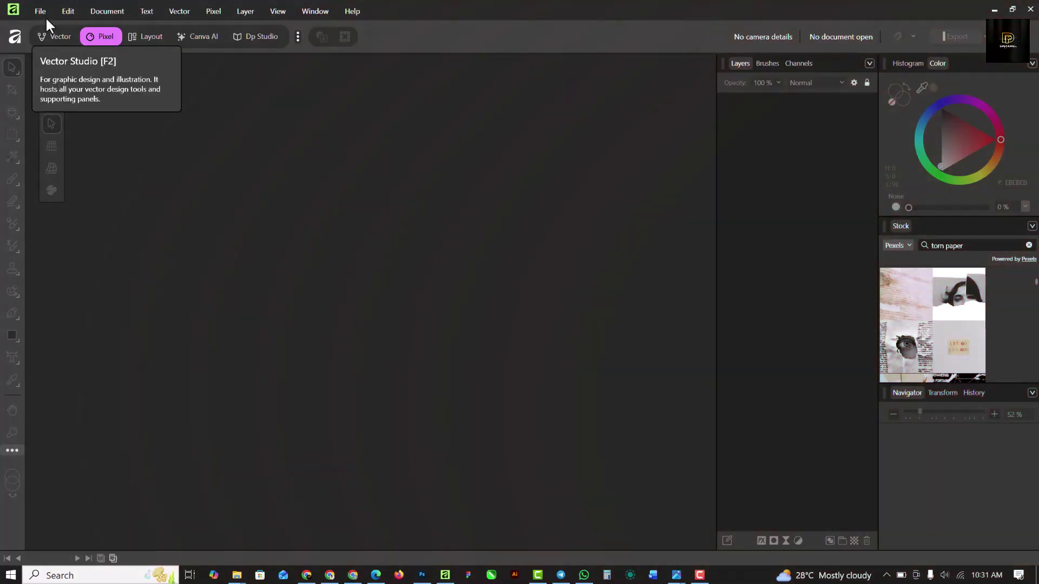
# Create a document from the YOUTUBE preset (1920 × 1080 px) with artboards enabled
pyautogui.click(41, 11)
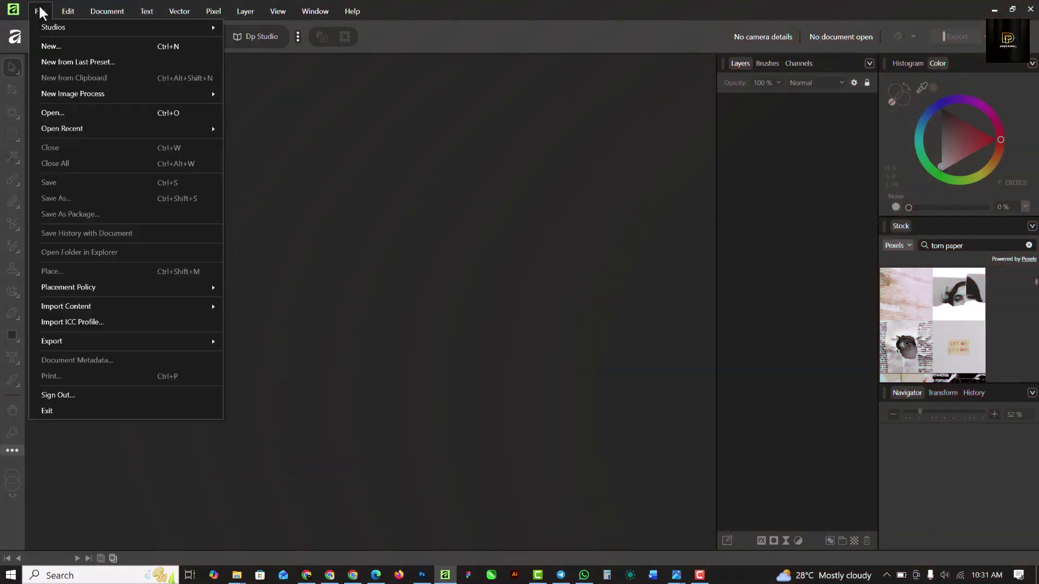
pyautogui.click(61, 43)
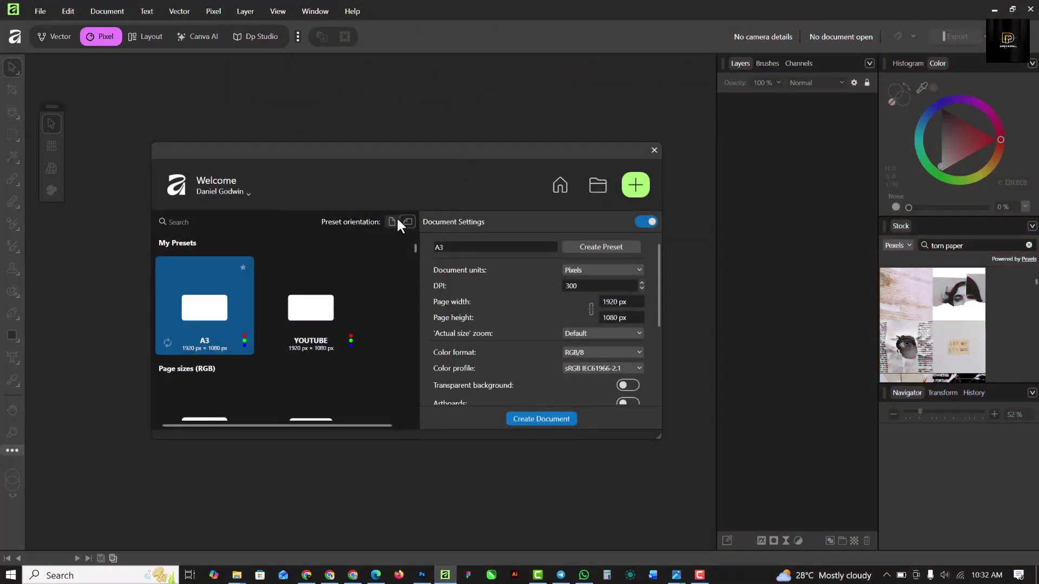
pyautogui.click(316, 324)
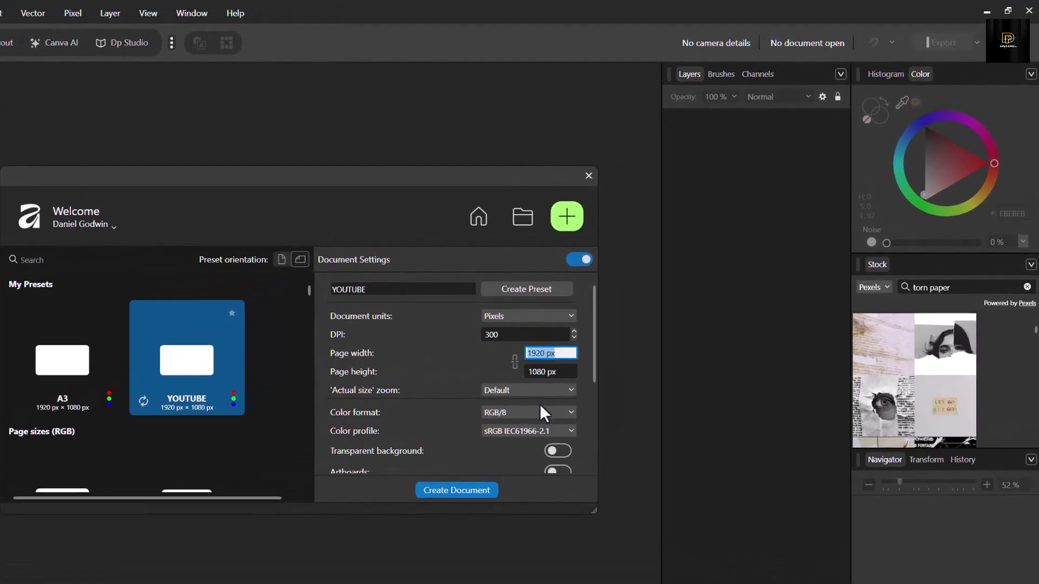
pyautogui.scroll(-2, 538, 410)
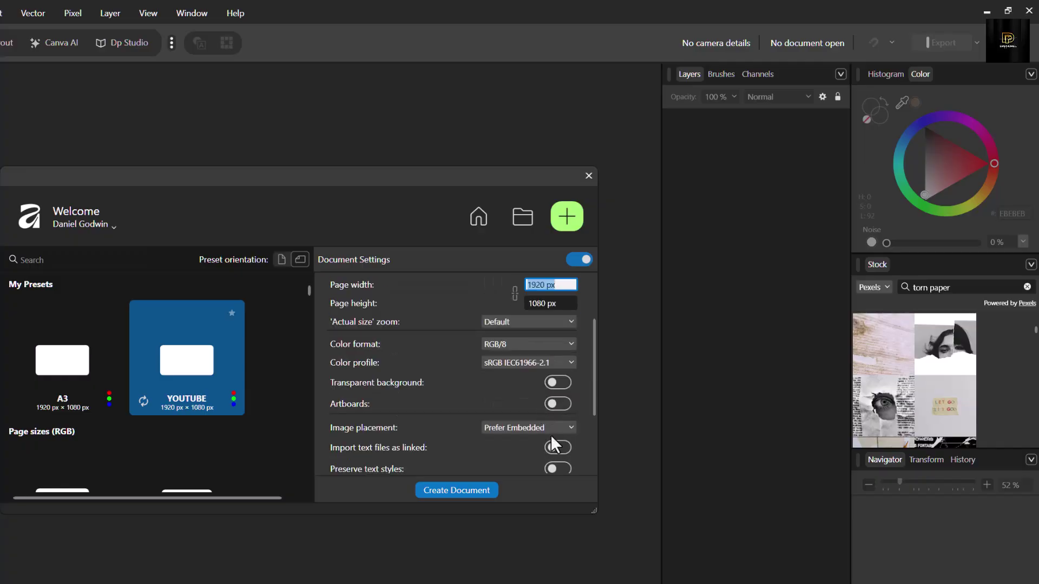
pyautogui.click(558, 403)
pyautogui.click(457, 490)
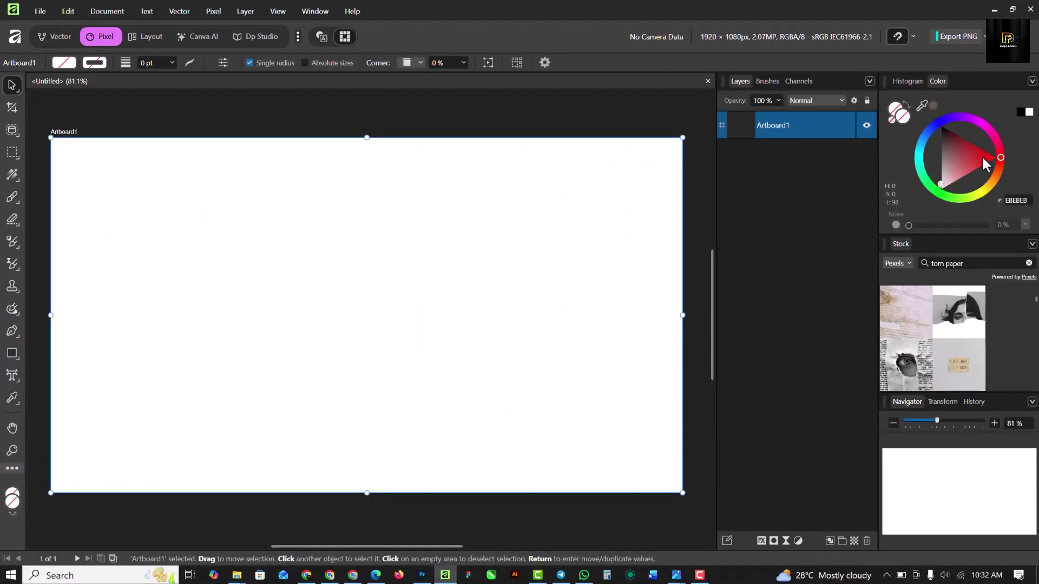
# Fill the artboard with dark red (960000) and switch to the Vector studio
pyautogui.click(984, 156)
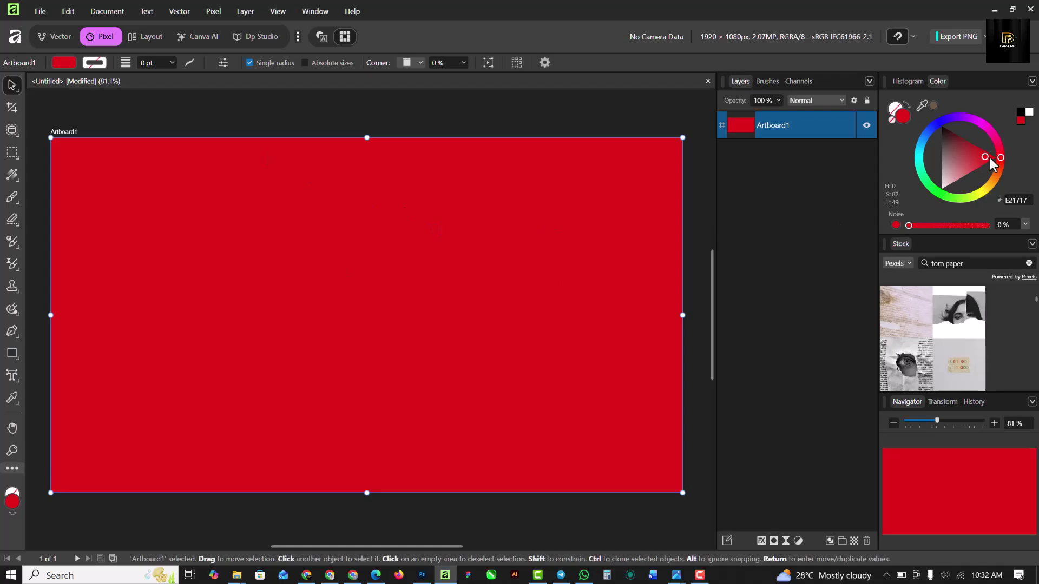
pyautogui.moveTo(987, 154); pyautogui.dragTo(973, 137)
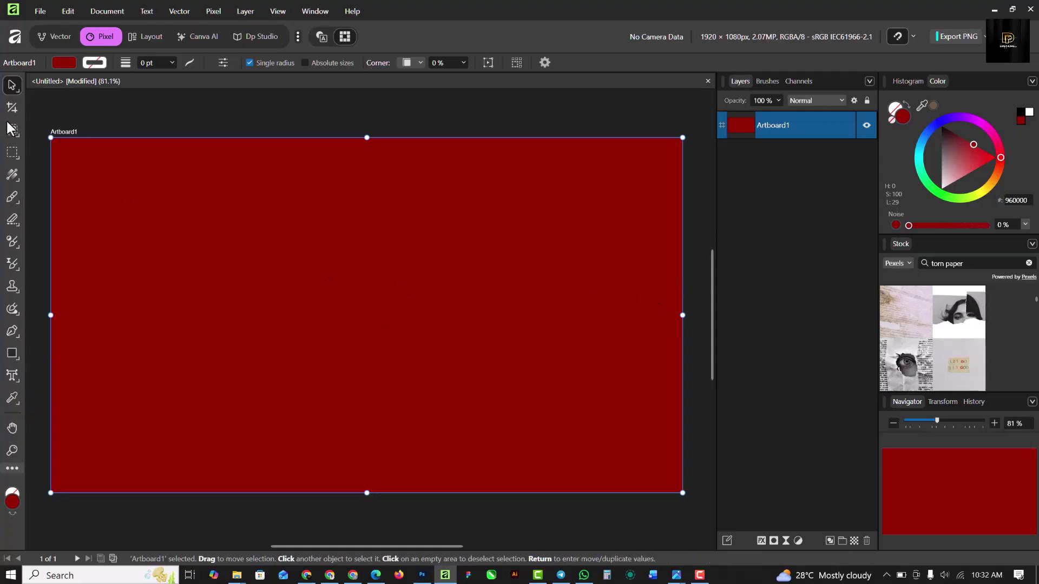
pyautogui.click(50, 38)
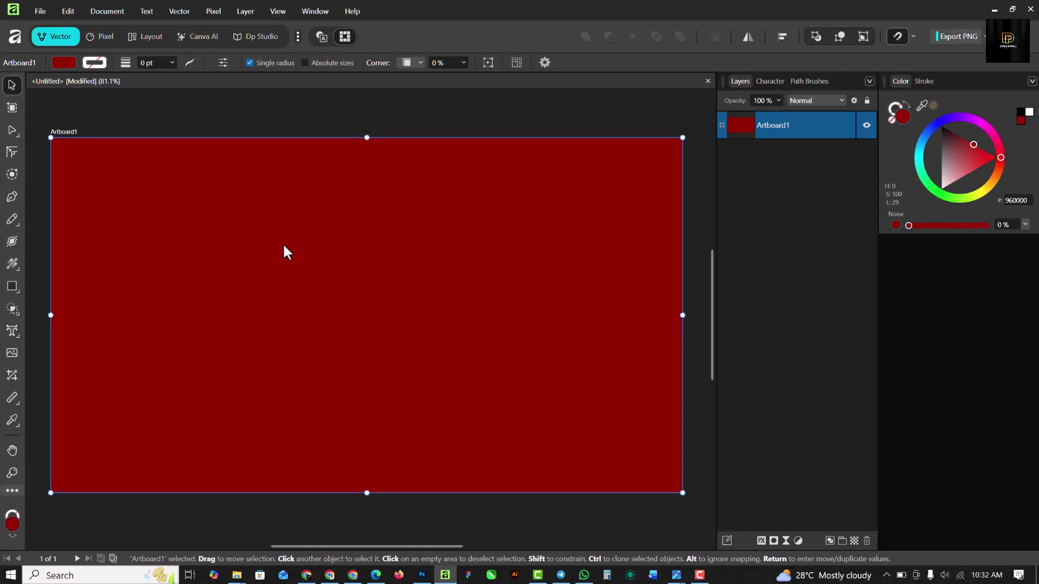
# Add the artistic text "SLICED" on the artboard
pyautogui.click(11, 331)
pyautogui.click(69, 328)
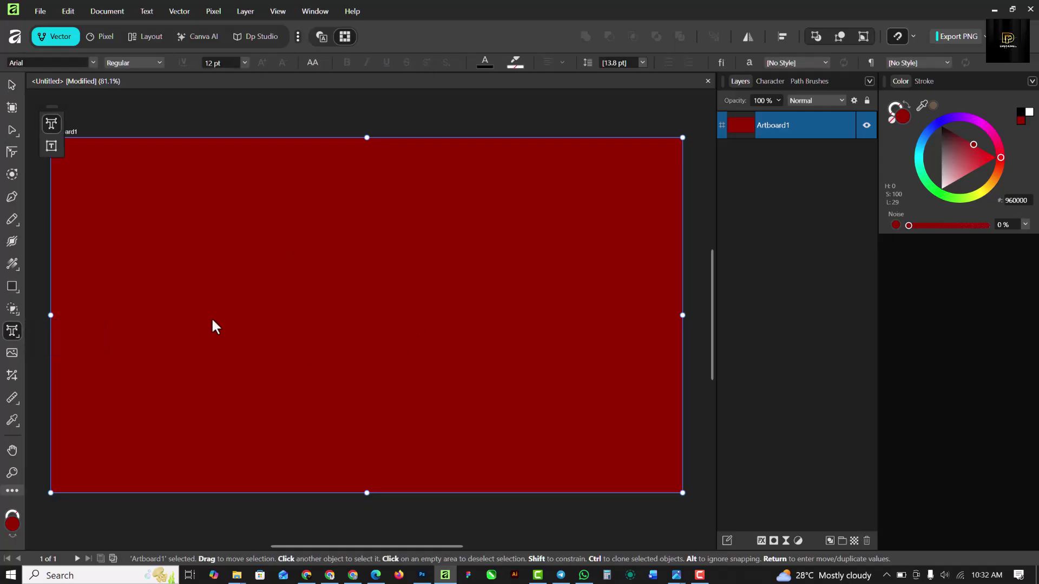
pyautogui.click(236, 324)
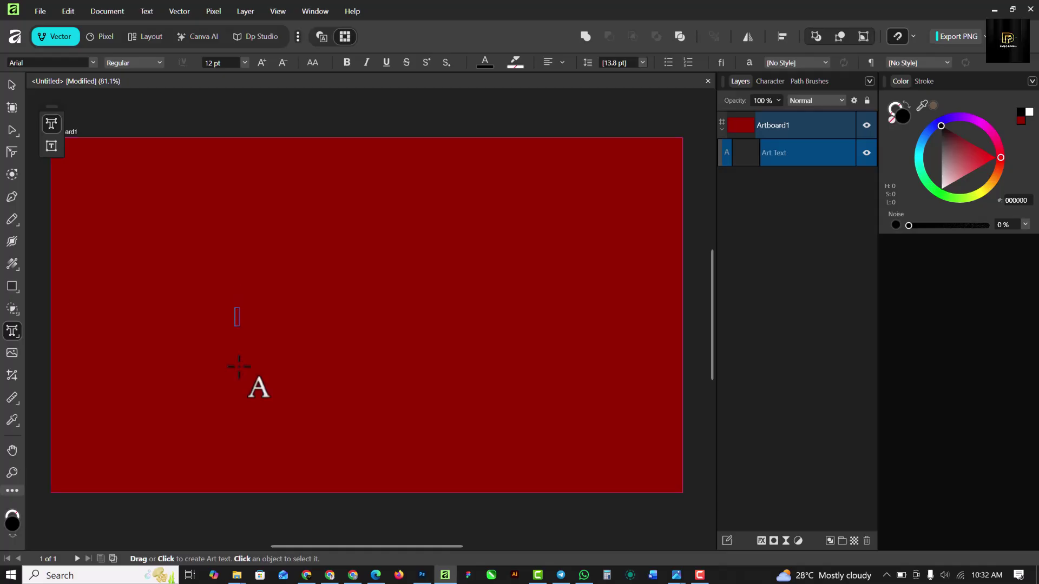
pyautogui.write('SLICED')
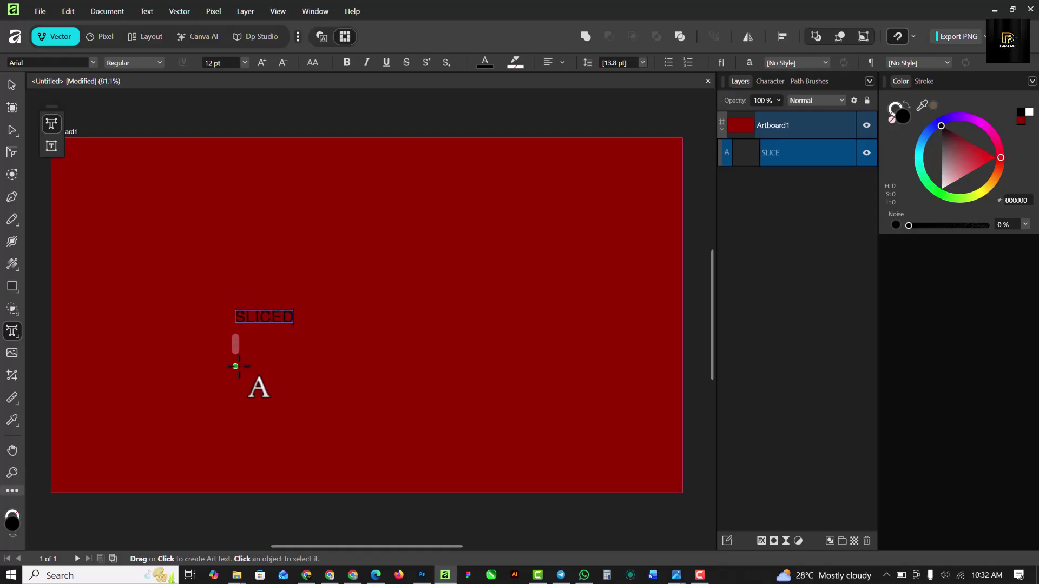
pyautogui.press('Escape')
# Scale the SLICED text up to about 84 pt and centre it on the artboard
pyautogui.click(12, 85)
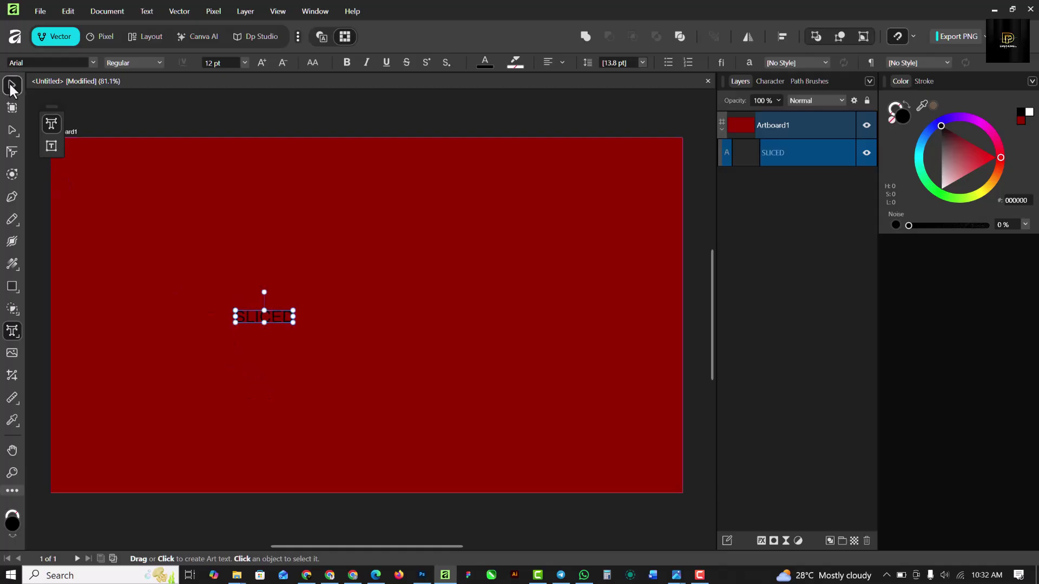
pyautogui.moveTo(293, 322); pyautogui.dragTo(473, 407)
pyautogui.moveTo(438, 357); pyautogui.dragTo(386, 325)
pyautogui.moveTo(497, 340)
pyautogui.mouseDown()
pyautogui.moveTo(566, 387)
pyautogui.moveTo(497, 333)
pyautogui.mouseUp()
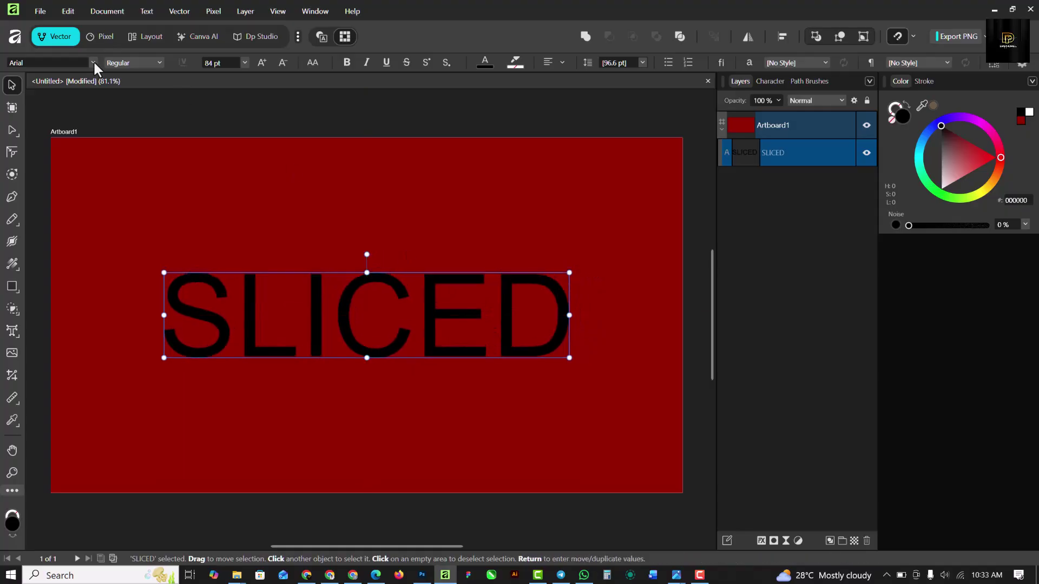
# Colour the SLICED text white and set its font to Angelic Child
pyautogui.click(1028, 112)
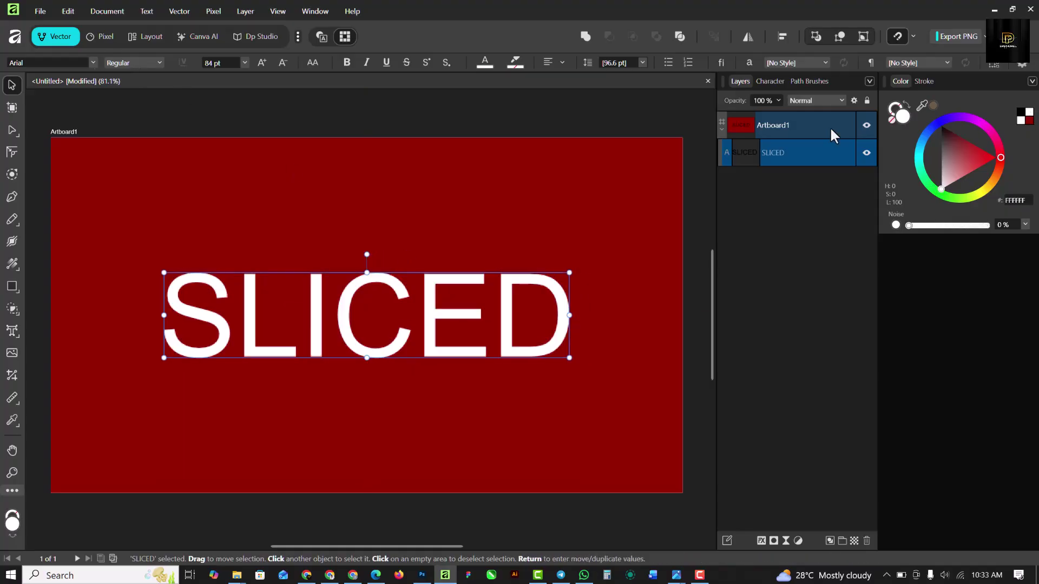
pyautogui.click(91, 62)
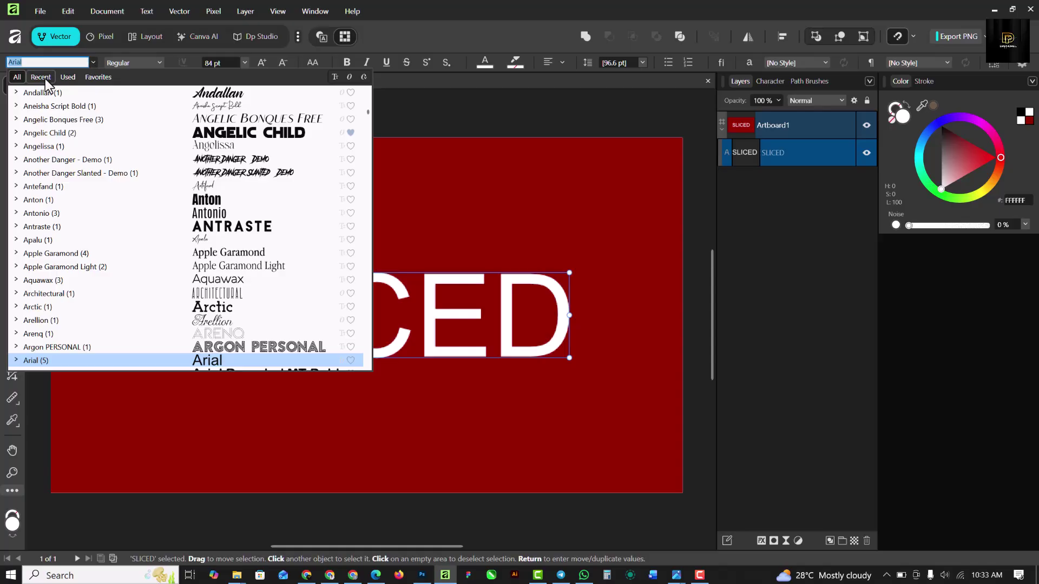
pyautogui.click(44, 79)
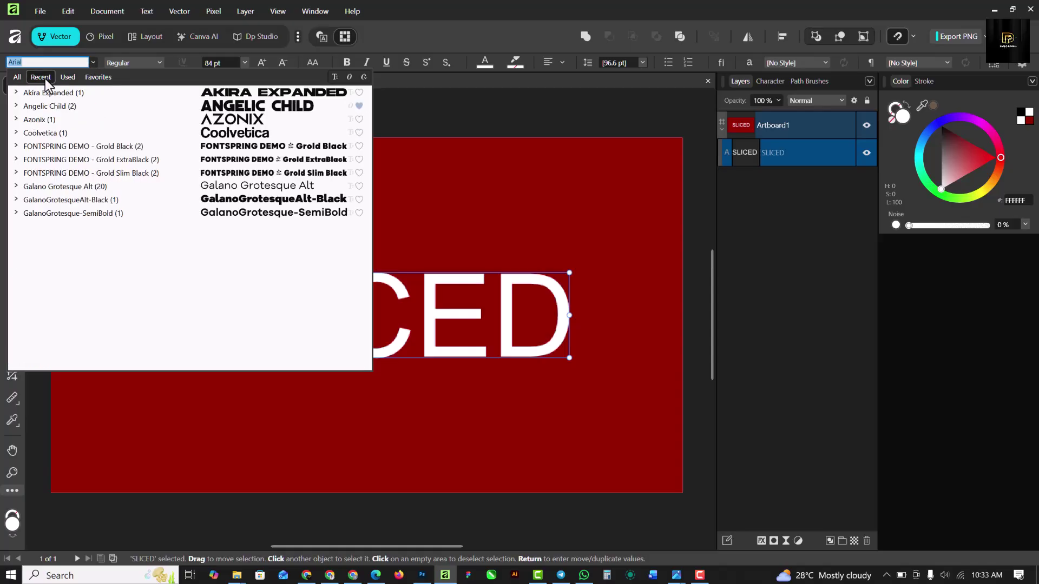
pyautogui.click(265, 107)
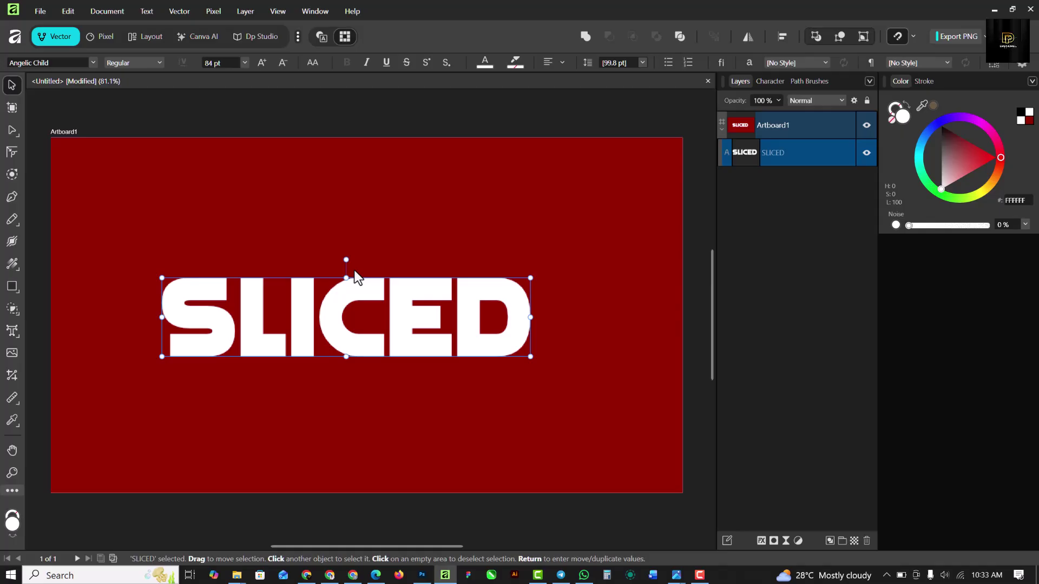
# Set the tracking of the SLICED text to -25 ‰
pyautogui.click(770, 83)
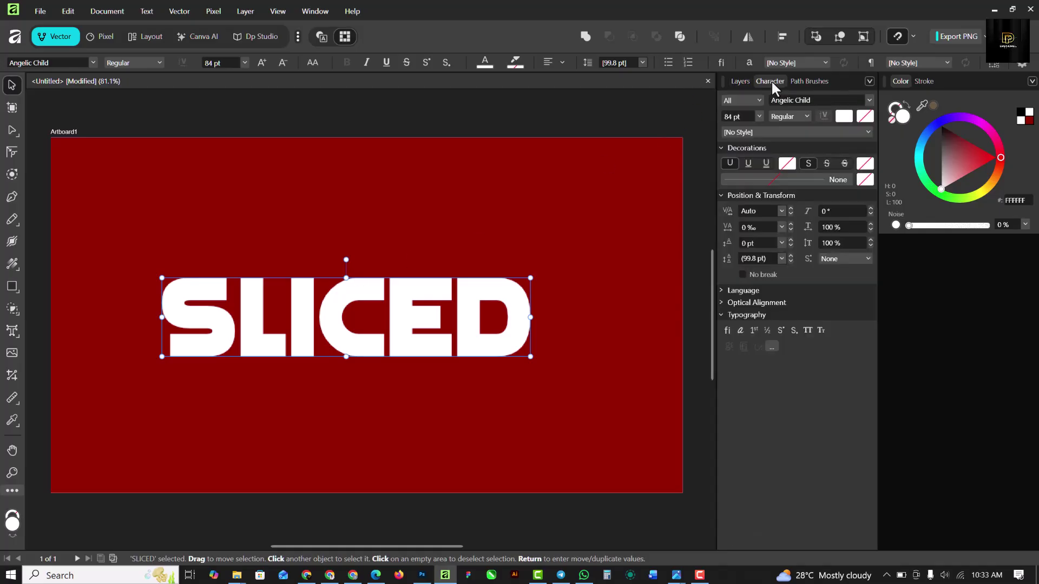
pyautogui.click(781, 227)
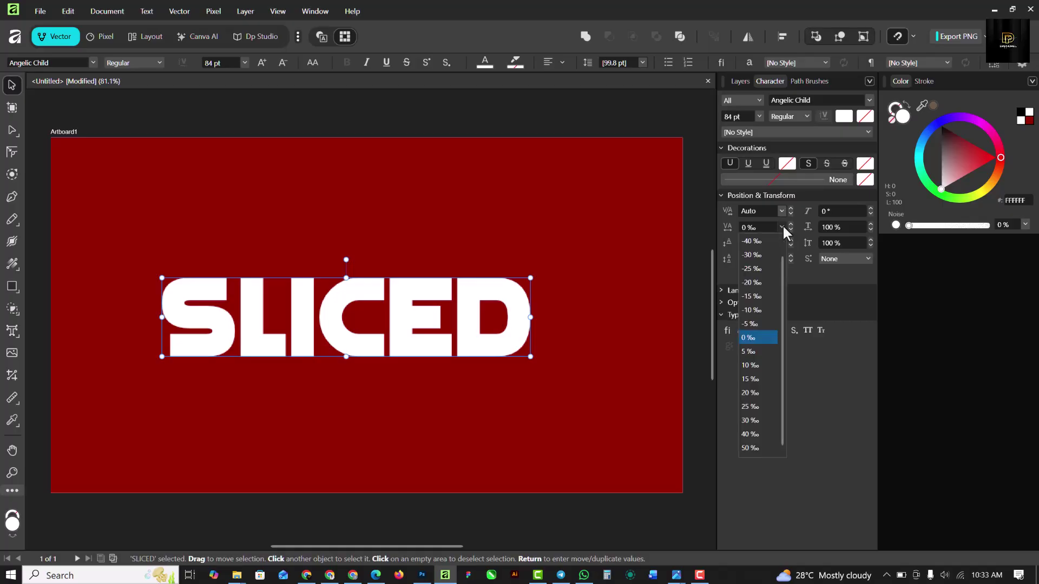
pyautogui.click(758, 265)
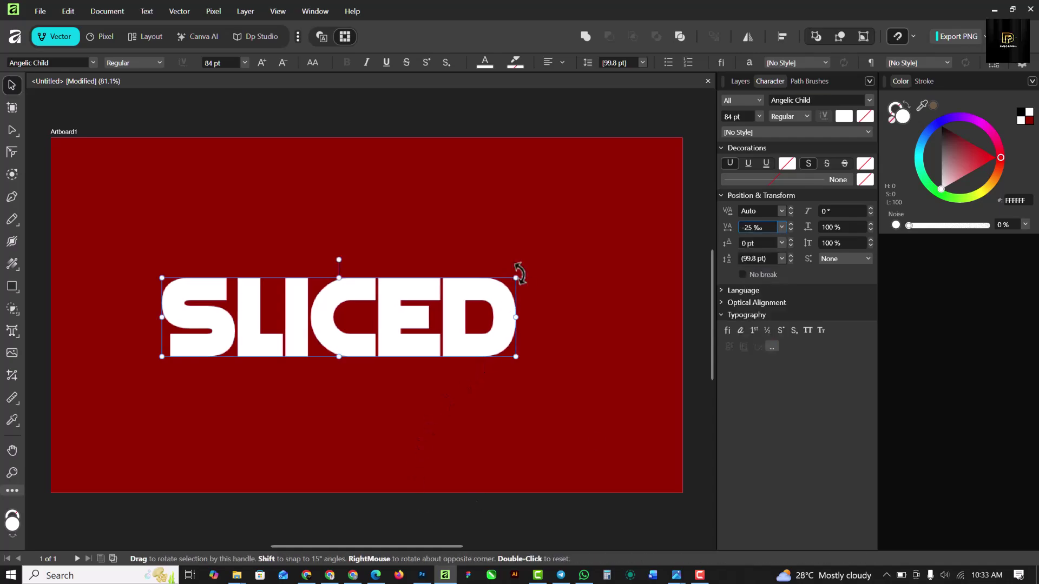
# Enlarge the SLICED text to about 106 pt and shift it towards the artboard's centre
pyautogui.moveTo(515, 278); pyautogui.dragTo(610, 256)
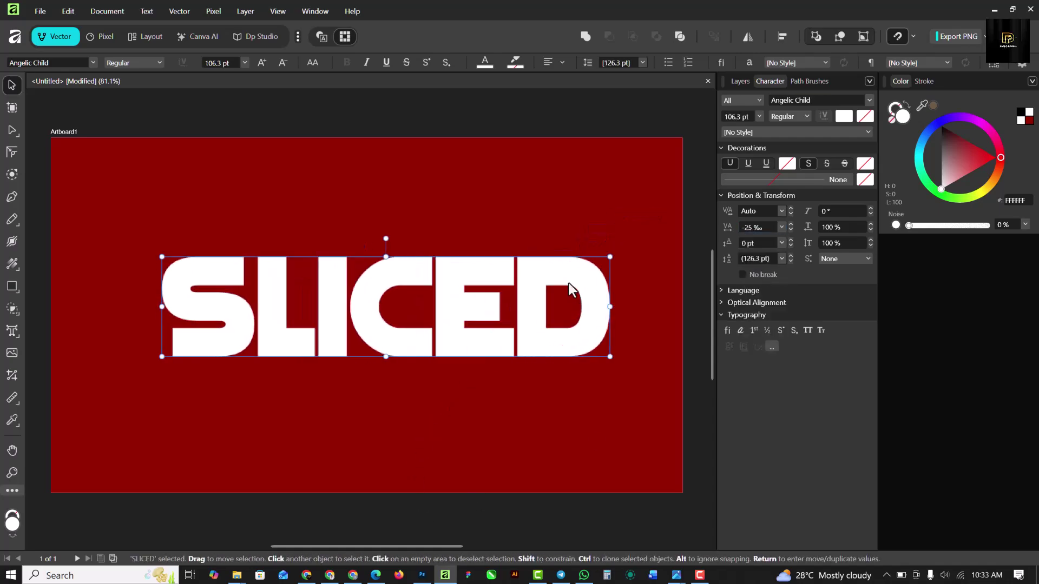
pyautogui.moveTo(568, 283); pyautogui.dragTo(557, 281)
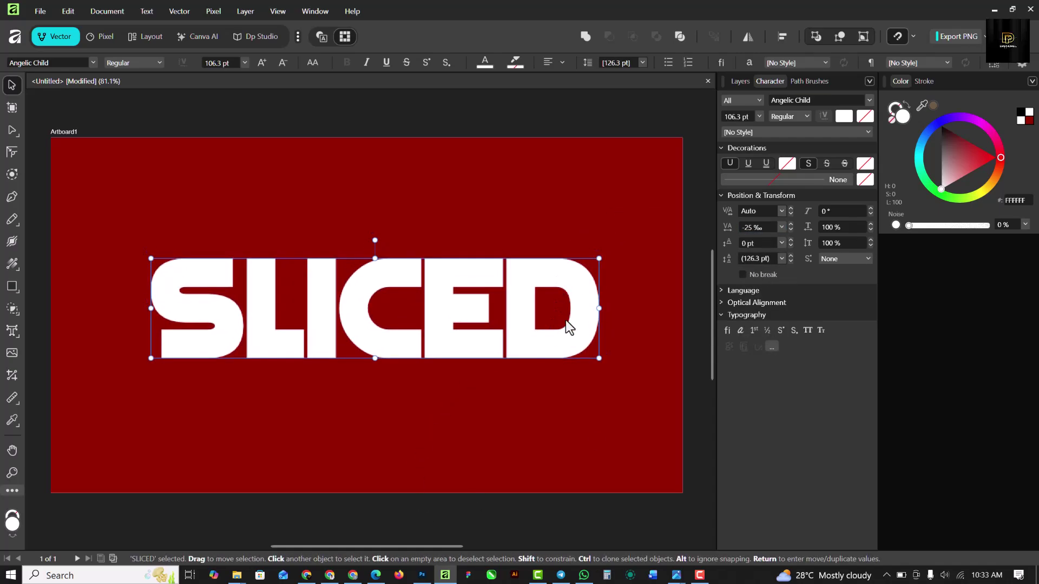
pyautogui.click(741, 81)
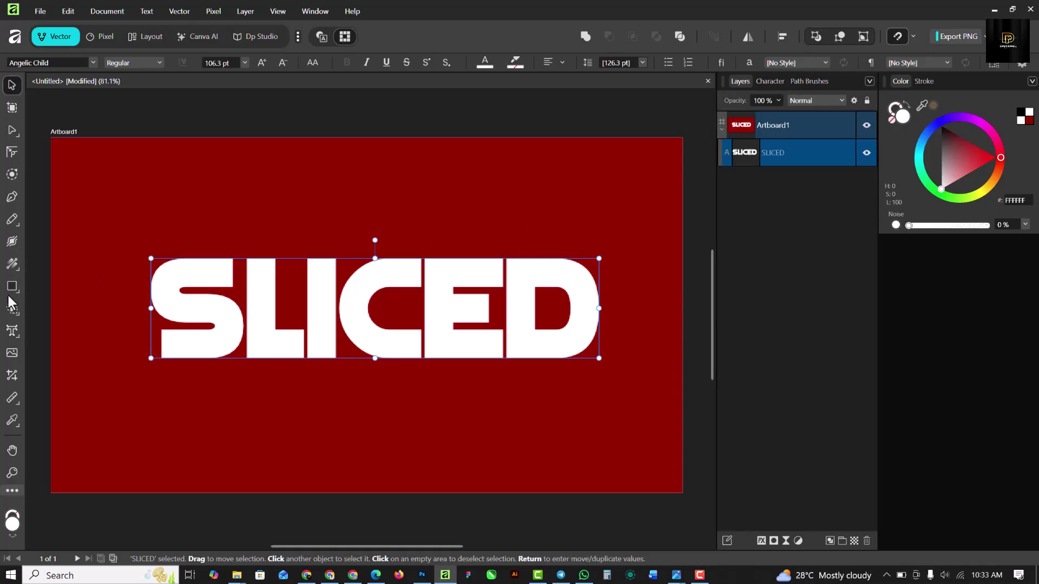
# Cut the SLICED text horizontally through the middle of all letters with the Knife tool, and deselect it
pyautogui.click(13, 223)
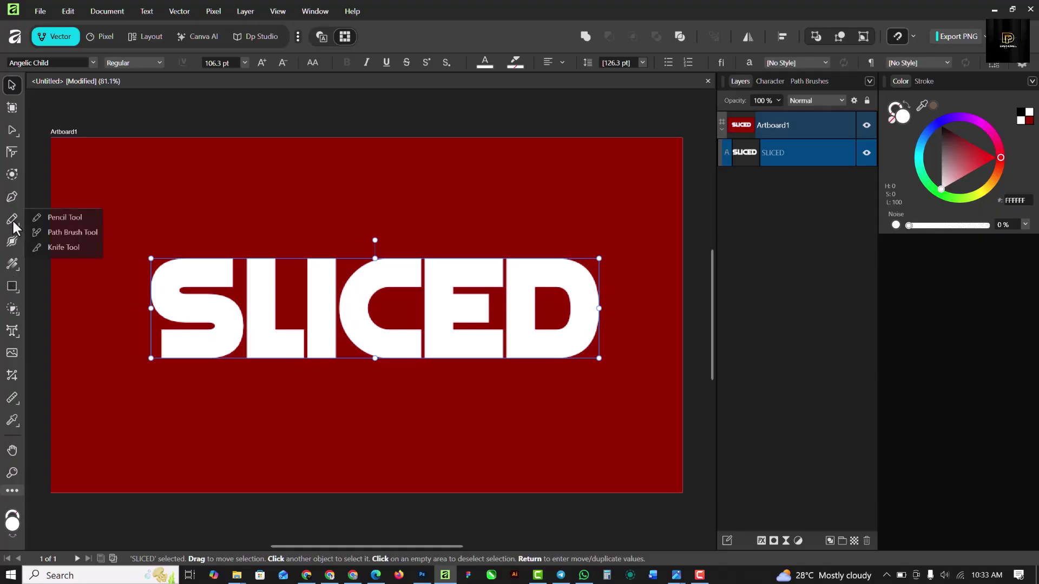
pyautogui.click(64, 249)
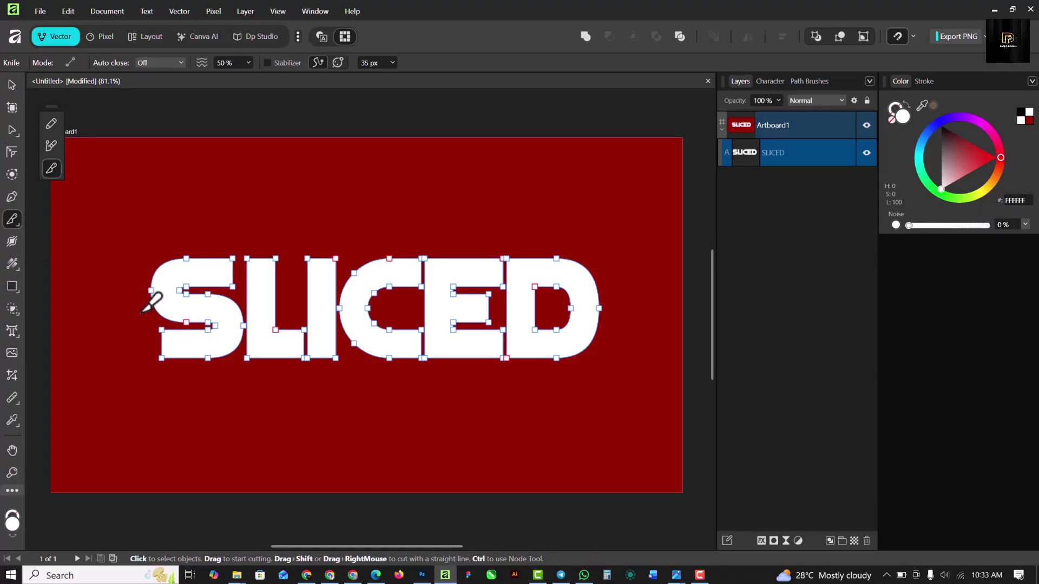
pyautogui.moveTo(131, 312); pyautogui.dragTo(654, 291)
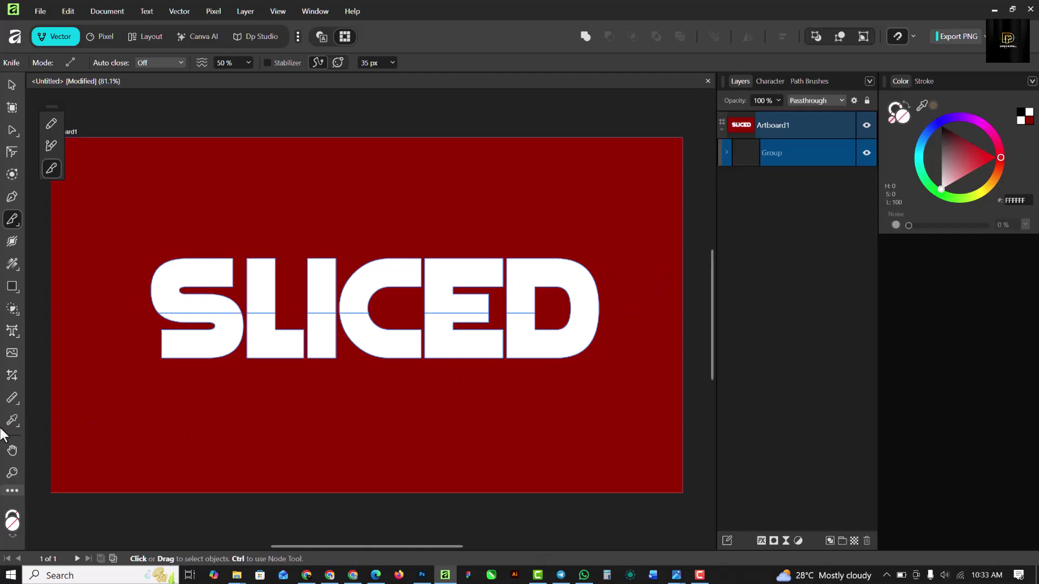
pyautogui.click(11, 83)
pyautogui.click(228, 262)
pyautogui.click(245, 196)
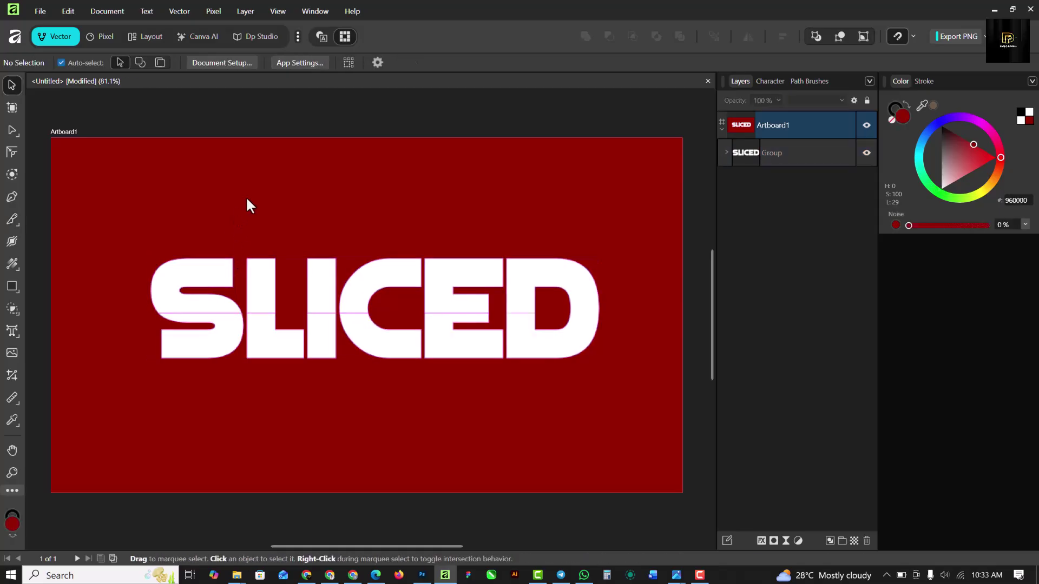
# Try moving the upper slices of the L and S upward individually, and undo the moves
pyautogui.click(207, 302)
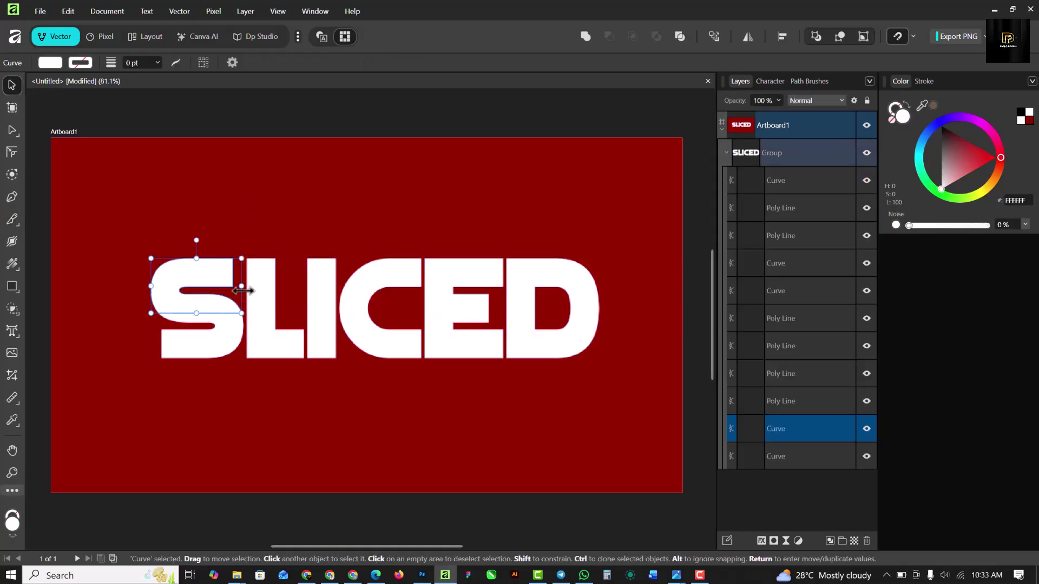
pyautogui.moveTo(261, 282); pyautogui.dragTo(268, 239)
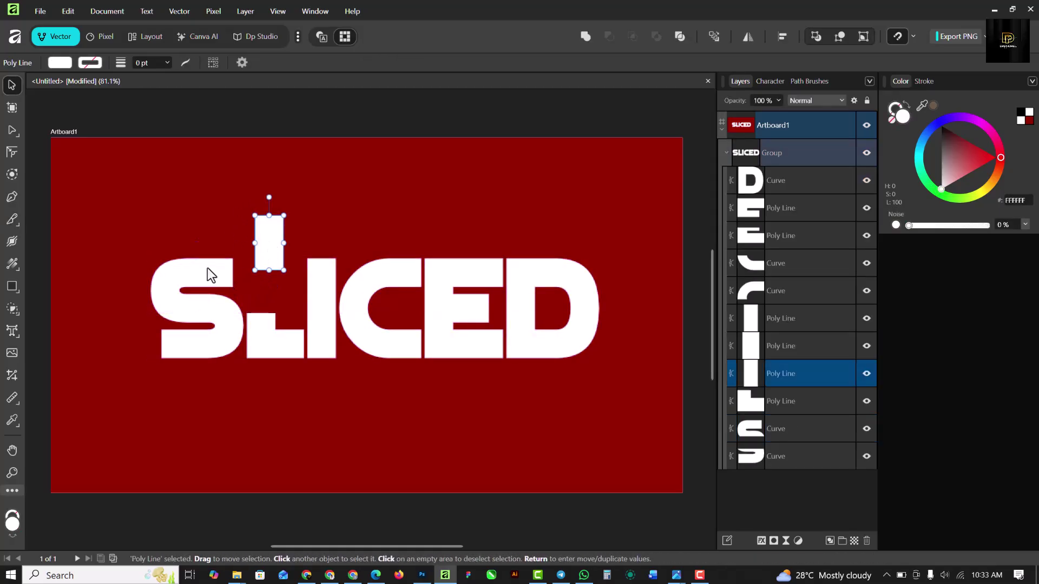
pyautogui.moveTo(207, 267); pyautogui.dragTo(208, 246)
pyautogui.hotkey('ctrl', 'z')
pyautogui.hotkey('ctrl', 'z')
pyautogui.hotkey('ctrl', 'z')
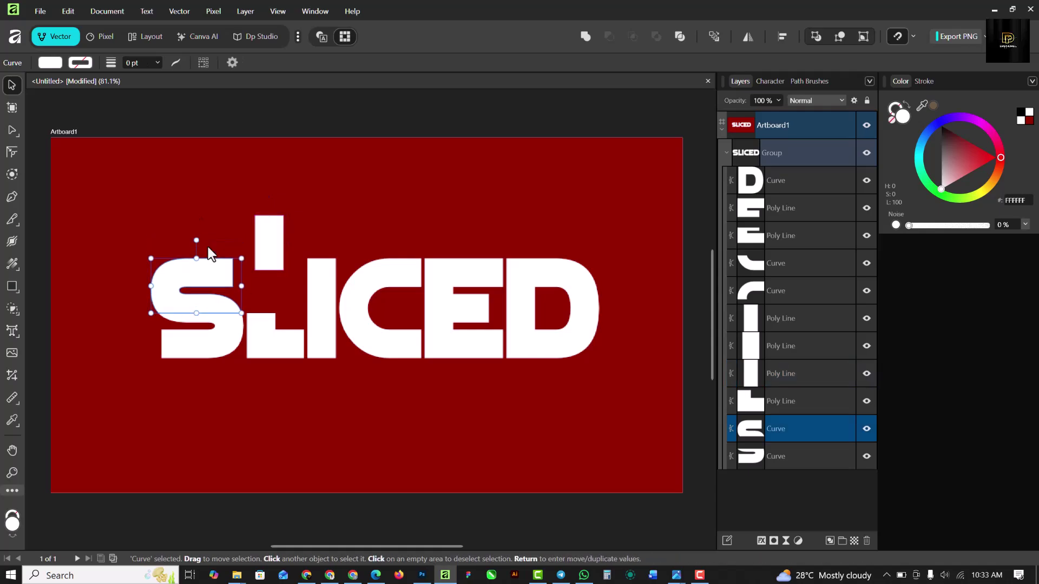
# Select the upper slices of S, L, I, C and E together with the D, and reposition the lettering slightly
pyautogui.click(200, 297)
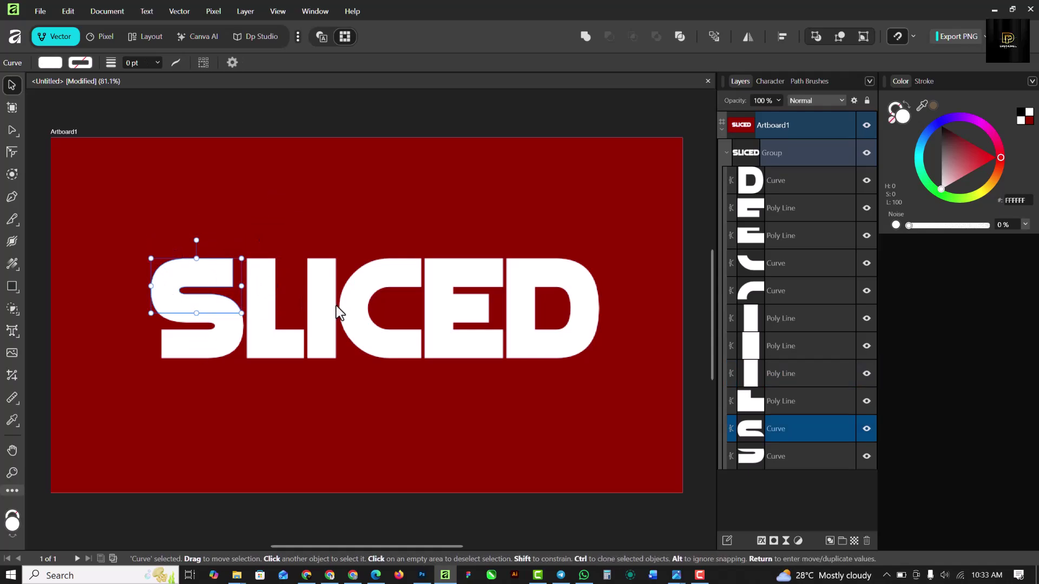
pyautogui.keyDown('shift'); pyautogui.click(333, 290); pyautogui.keyUp('shift')
pyautogui.keyDown('shift'); pyautogui.click(326, 281); pyautogui.keyUp('shift')
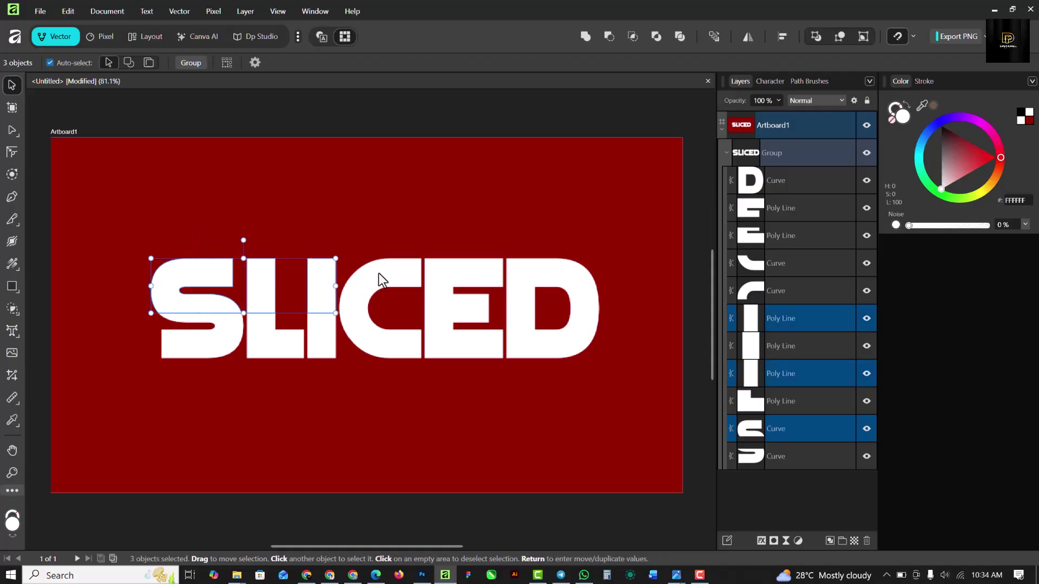
pyautogui.keyDown('shift'); pyautogui.click(379, 273); pyautogui.keyUp('shift')
pyautogui.keyDown('shift'); pyautogui.click(489, 277); pyautogui.keyUp('shift')
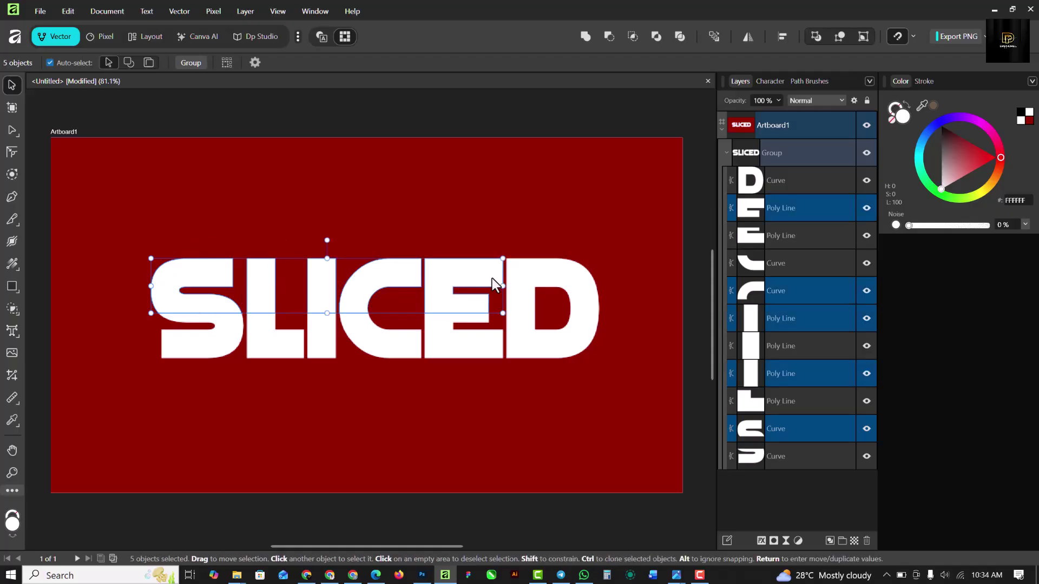
pyautogui.keyDown('shift'); pyautogui.click(556, 279); pyautogui.keyUp('shift')
pyautogui.moveTo(554, 281)
pyautogui.mouseDown()
pyautogui.moveTo(499, 268)
pyautogui.moveTo(560, 288)
pyautogui.mouseUp()
# Cut the letter D horizontally through its middle with the Knife tool, in line with the other letters' cuts
pyautogui.click(559, 288)
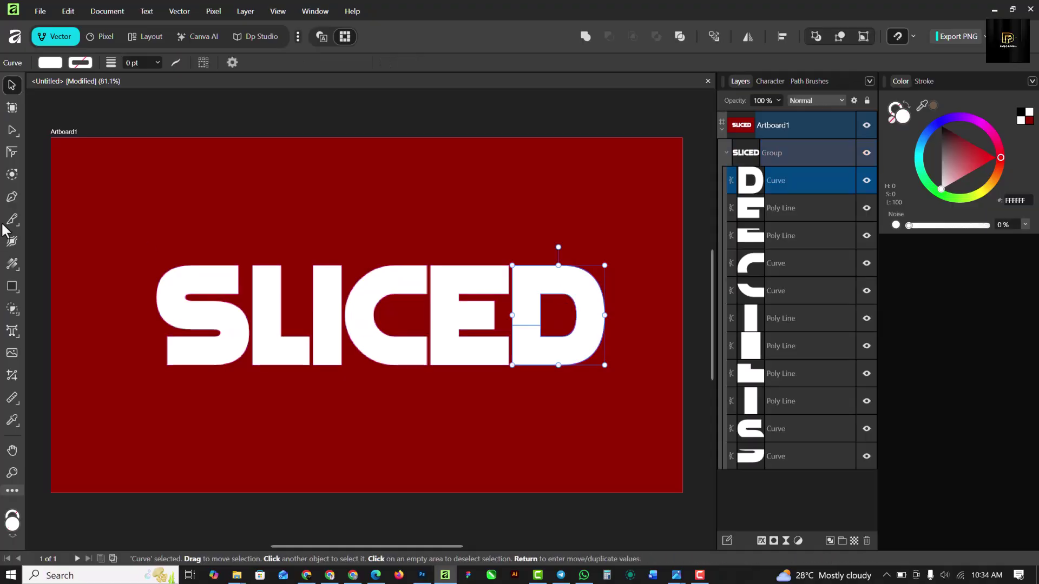
pyautogui.moveTo(12, 219); pyautogui.dragTo(52, 168)
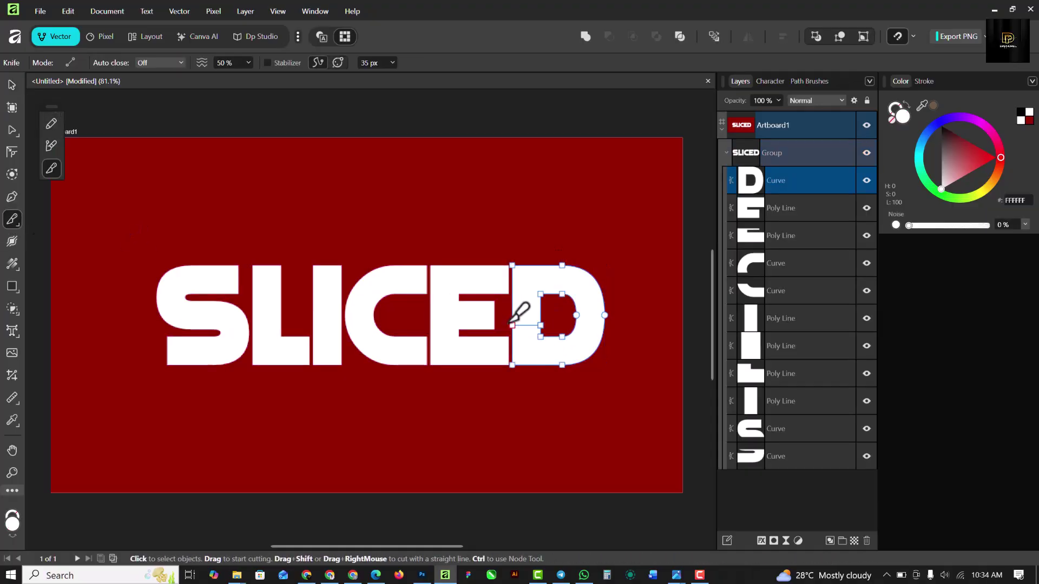
pyautogui.moveTo(509, 325); pyautogui.dragTo(651, 309)
pyautogui.click(12, 85)
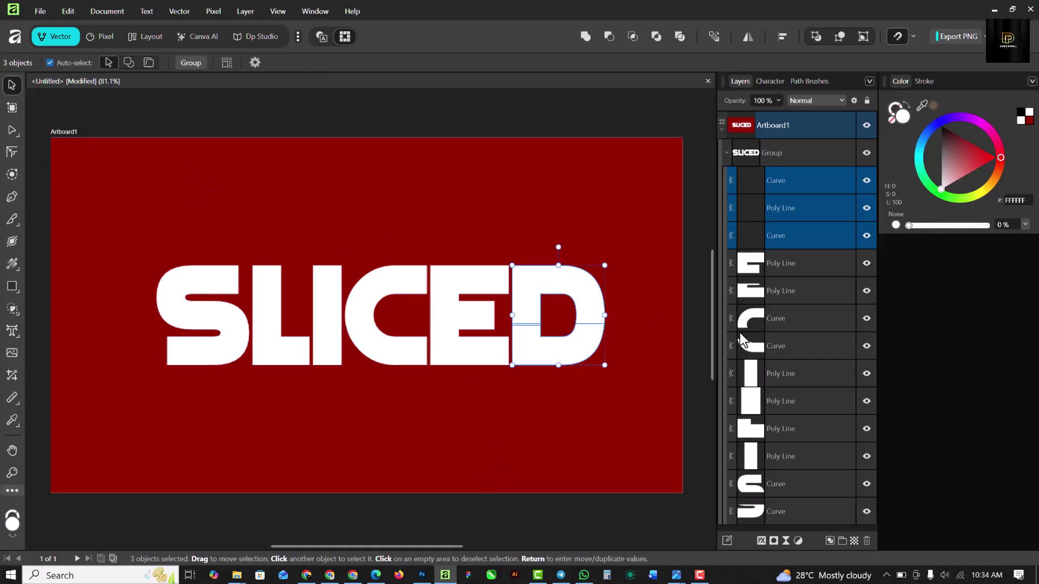
# Try moving the upper slice of the D upward on its own, and undo the move
pyautogui.click(657, 277)
pyautogui.click(565, 284)
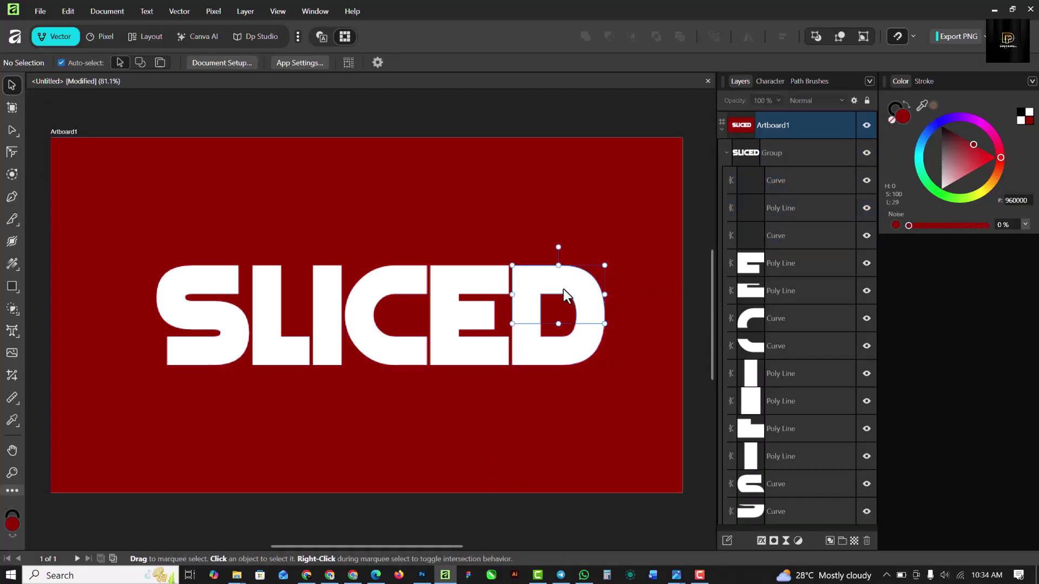
pyautogui.moveTo(563, 290); pyautogui.dragTo(567, 258)
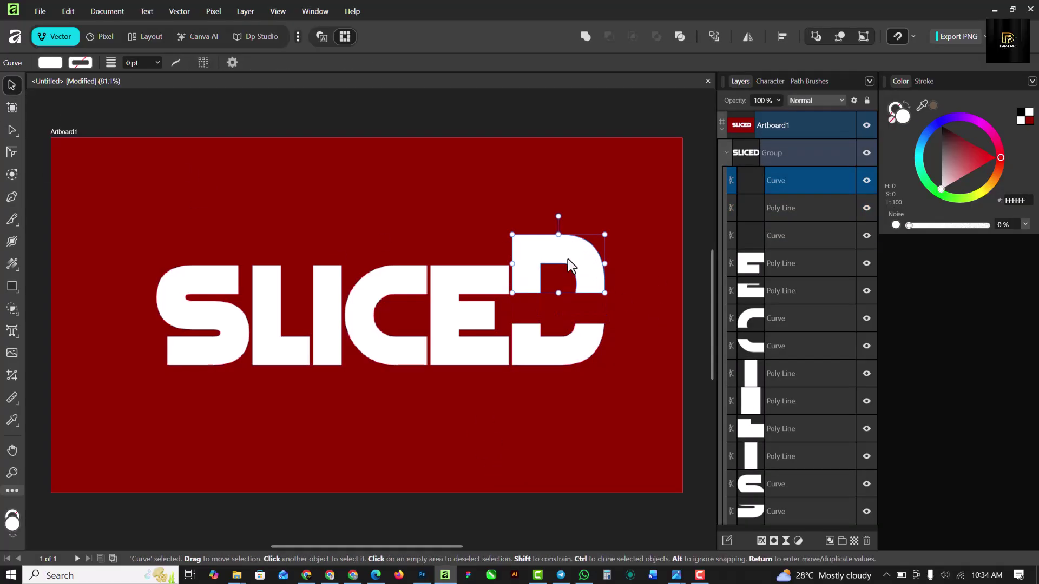
pyautogui.hotkey('ctrl', 'z')
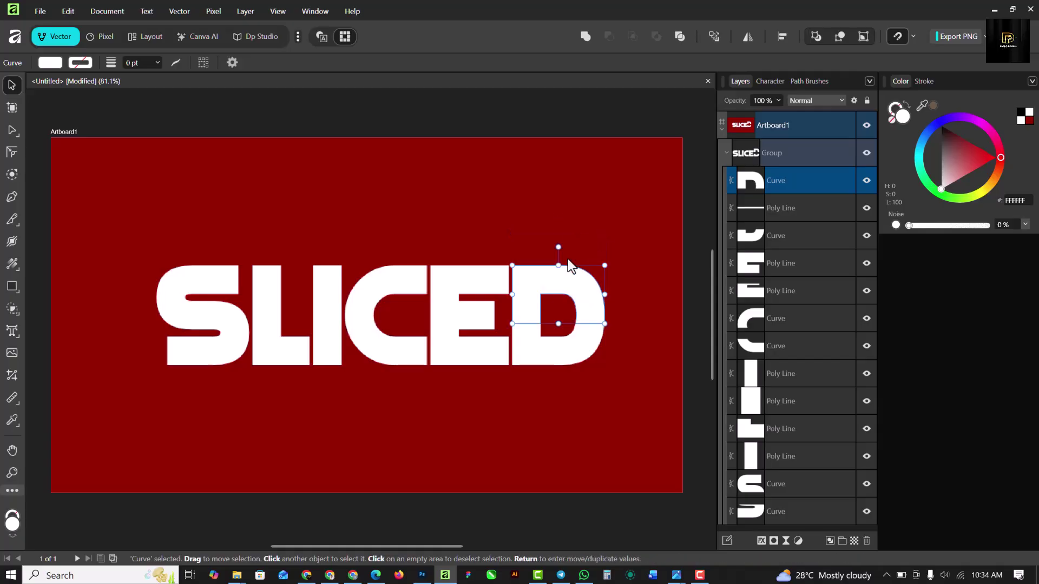
# Merge the upper slices of all six letters into one shape, then test moving it upward and undo the move
pyautogui.click(452, 301)
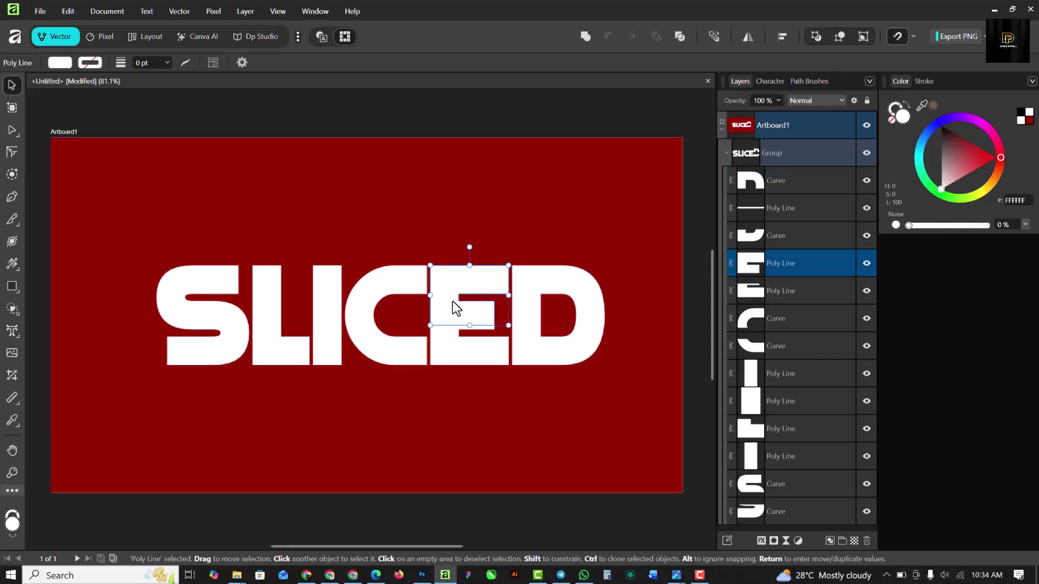
pyautogui.keyDown('shift'); pyautogui.click(549, 287); pyautogui.keyUp('shift')
pyautogui.keyDown('shift'); pyautogui.click(381, 293); pyautogui.keyUp('shift')
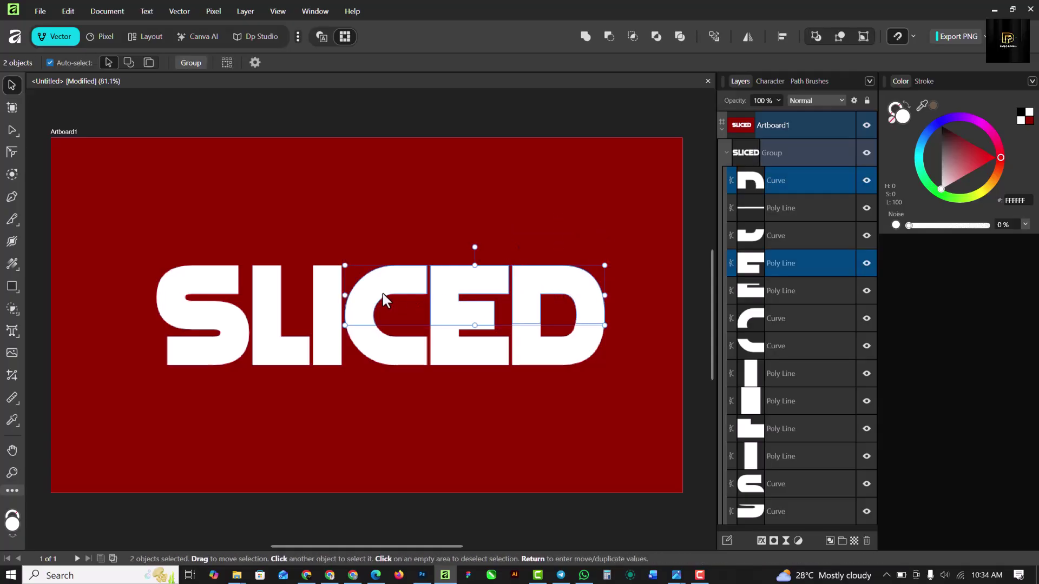
pyautogui.keyDown('shift'); pyautogui.click(318, 305); pyautogui.keyUp('shift')
pyautogui.keyDown('shift'); pyautogui.click(264, 305); pyautogui.keyUp('shift')
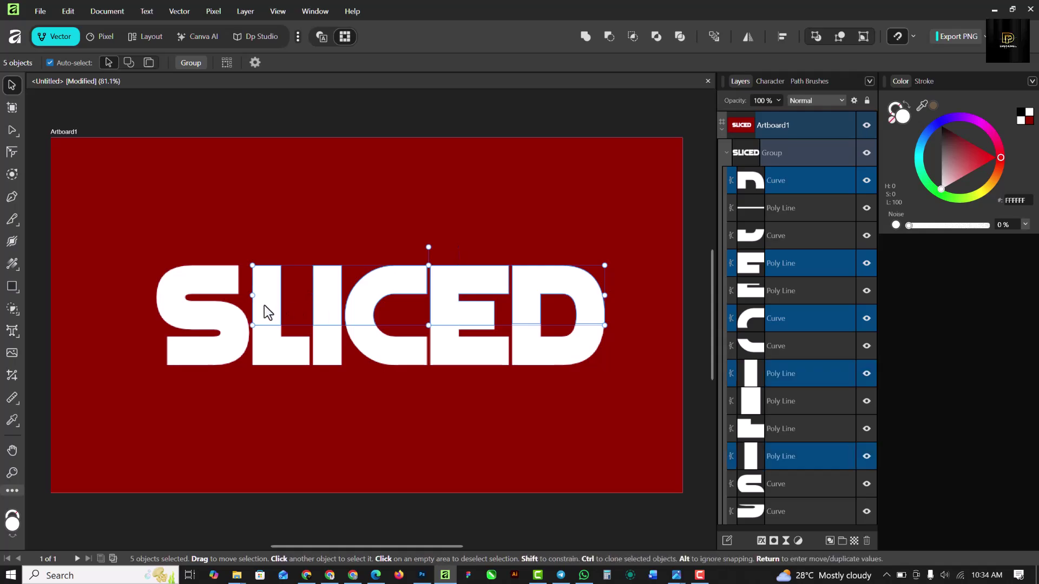
pyautogui.keyDown('shift'); pyautogui.click(219, 313); pyautogui.keyUp('shift')
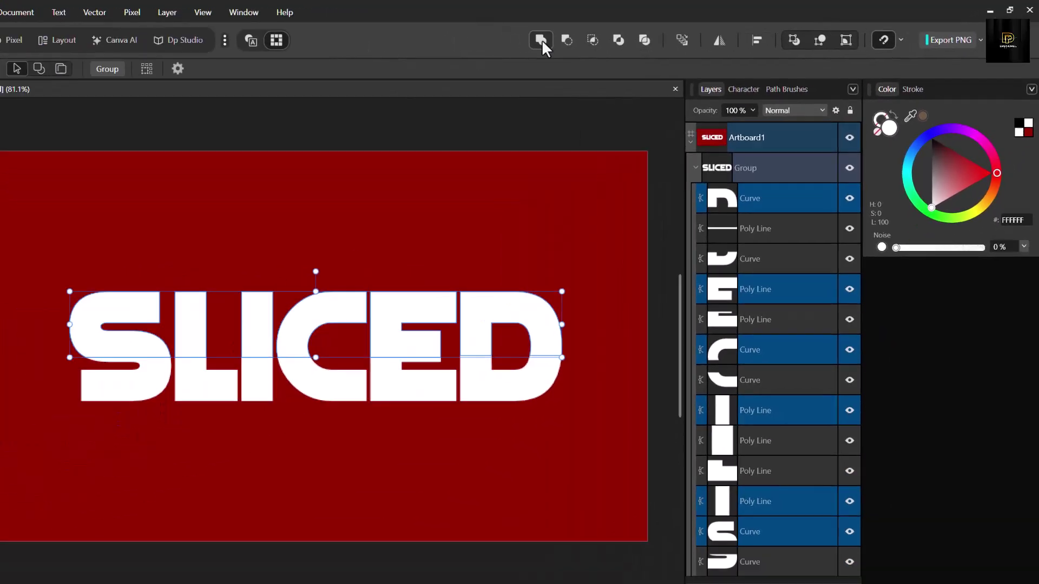
pyautogui.click(586, 36)
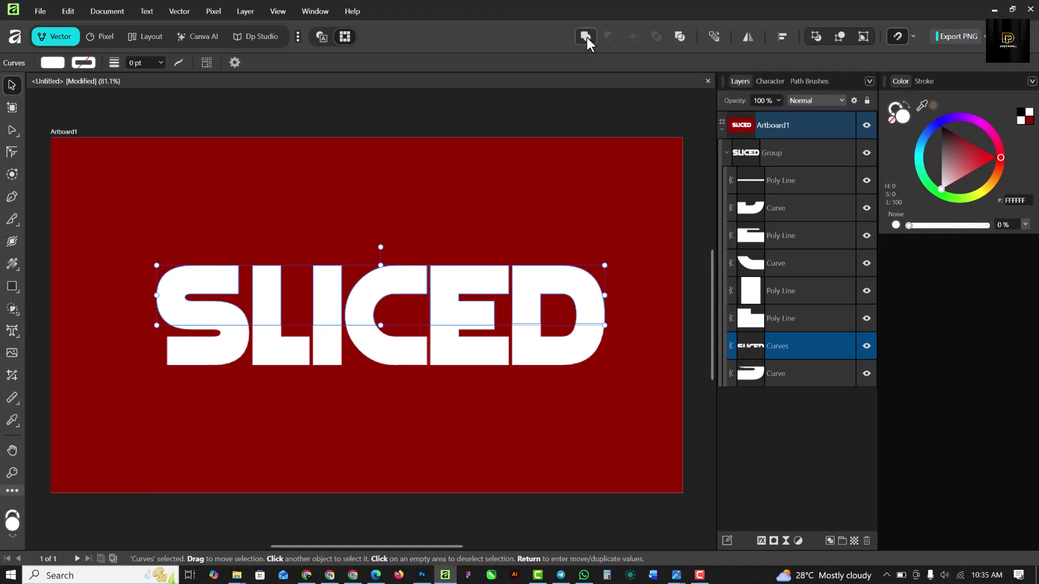
pyautogui.moveTo(521, 281); pyautogui.dragTo(522, 267)
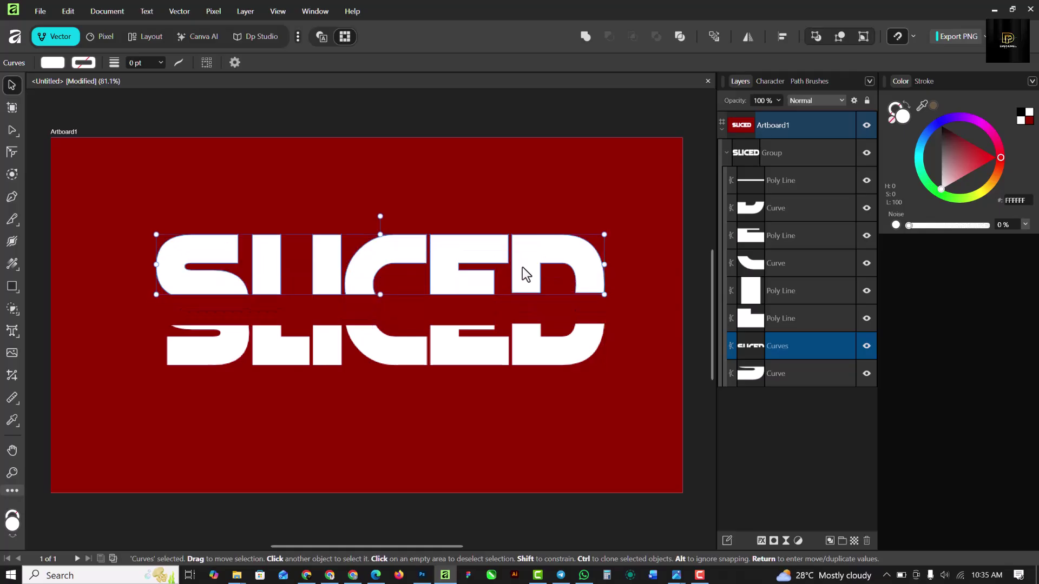
pyautogui.hotkey('ctrl', 'z')
# Merge the lower slices of S, L, I, C, E and D into one shape with the Add operation
pyautogui.click(236, 348)
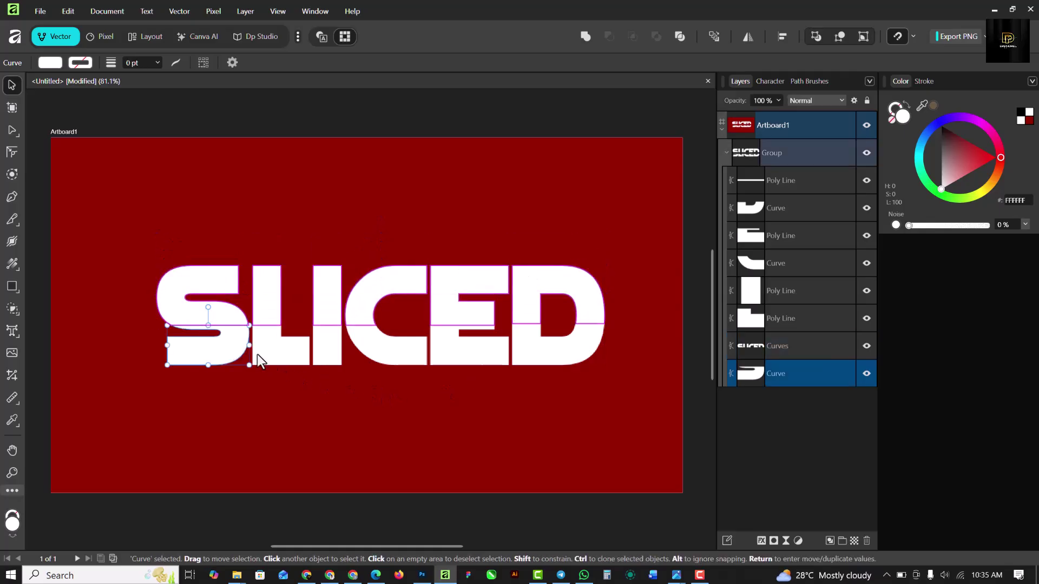
pyautogui.keyDown('shift'); pyautogui.click(283, 355); pyautogui.keyUp('shift')
pyautogui.keyDown('shift'); pyautogui.click(326, 352); pyautogui.keyUp('shift')
pyautogui.keyDown('shift'); pyautogui.click(378, 355); pyautogui.keyUp('shift')
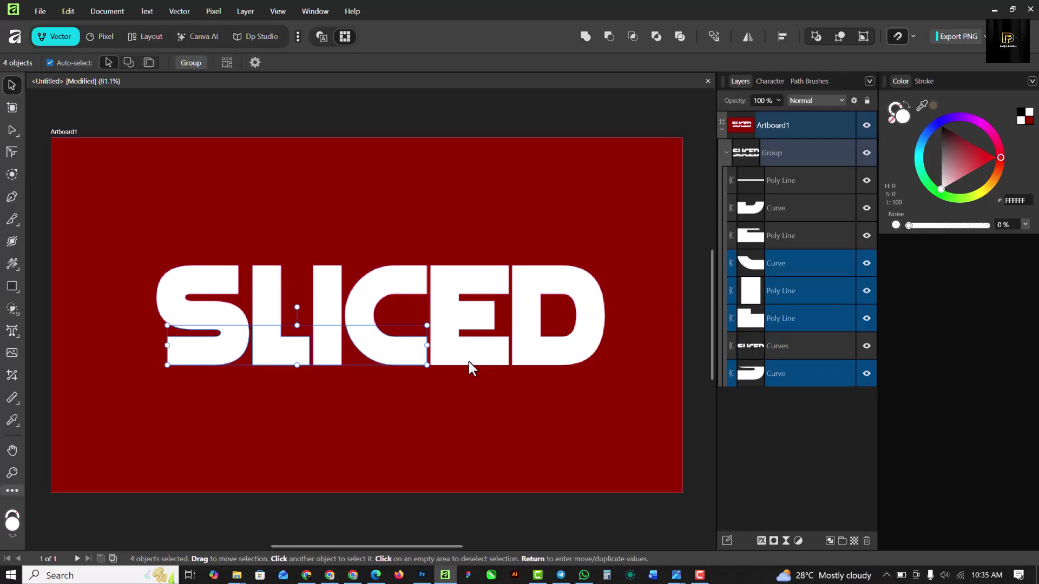
pyautogui.keyDown('shift'); pyautogui.click(489, 360); pyautogui.keyUp('shift')
pyautogui.keyDown('shift'); pyautogui.click(541, 355); pyautogui.keyUp('shift')
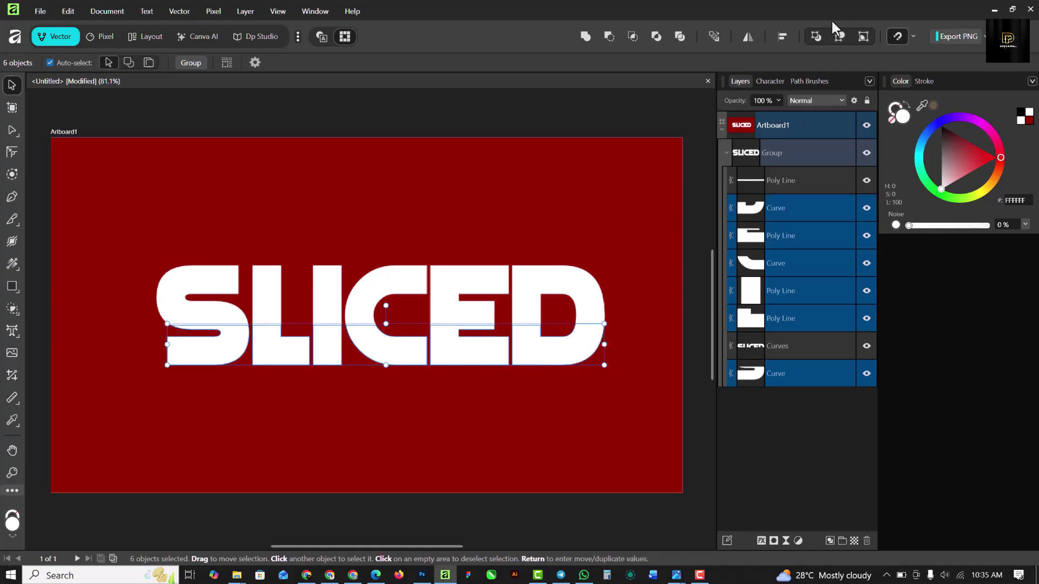
pyautogui.click(585, 36)
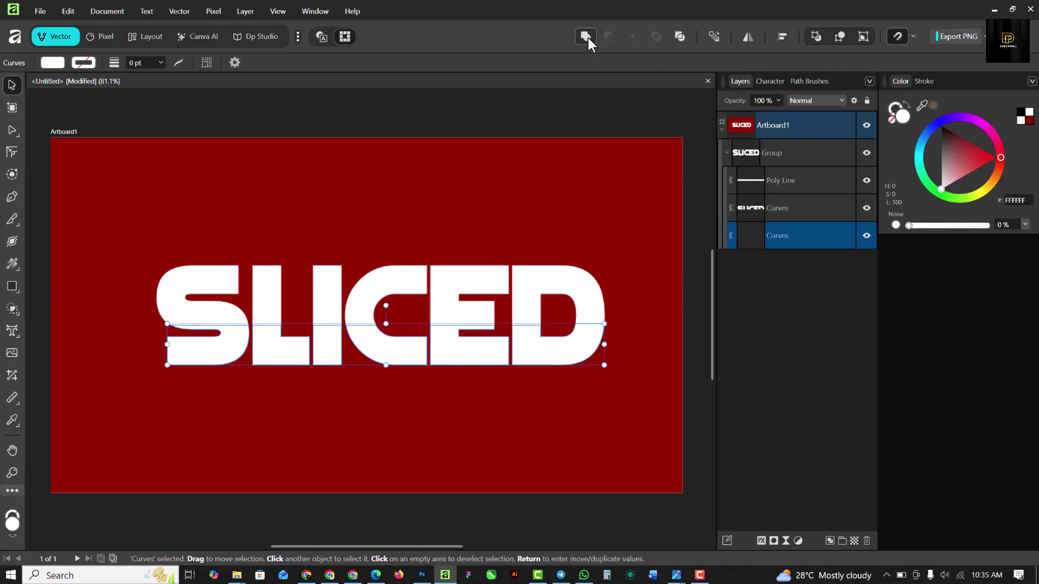
# Nudge the merged upper half of the lettering to the left and slightly down so it sits offset from the lower half
pyautogui.click(358, 307)
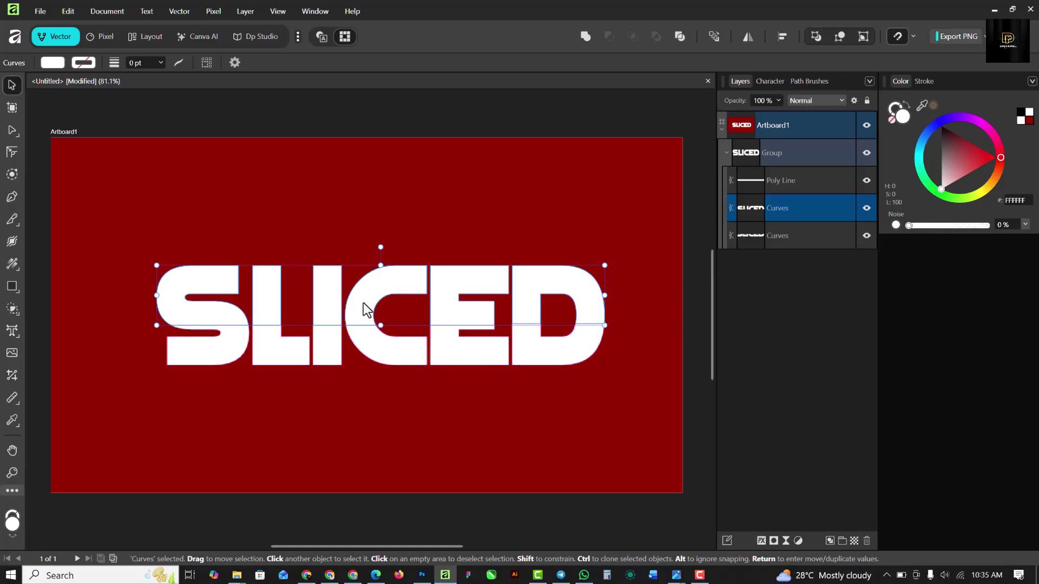
pyautogui.press('Left')
pyautogui.press('Left')
pyautogui.press('Left')
pyautogui.press('Left')
pyautogui.press('Left')
pyautogui.press('Left')
pyautogui.press('Left')
pyautogui.press('Left')
pyautogui.press('Left')
pyautogui.press('Left')
pyautogui.press('Left')
pyautogui.press('Left')
pyautogui.press('Left')
pyautogui.press('Left')
pyautogui.press('Left')
pyautogui.press('Left')
pyautogui.press('Left')
pyautogui.press('Left')
pyautogui.press('Left')
pyautogui.press('Left')
pyautogui.press('Left')
pyautogui.press('Left')
pyautogui.press('Left')
pyautogui.press('Left')
pyautogui.press('Left')
pyautogui.press('Left')
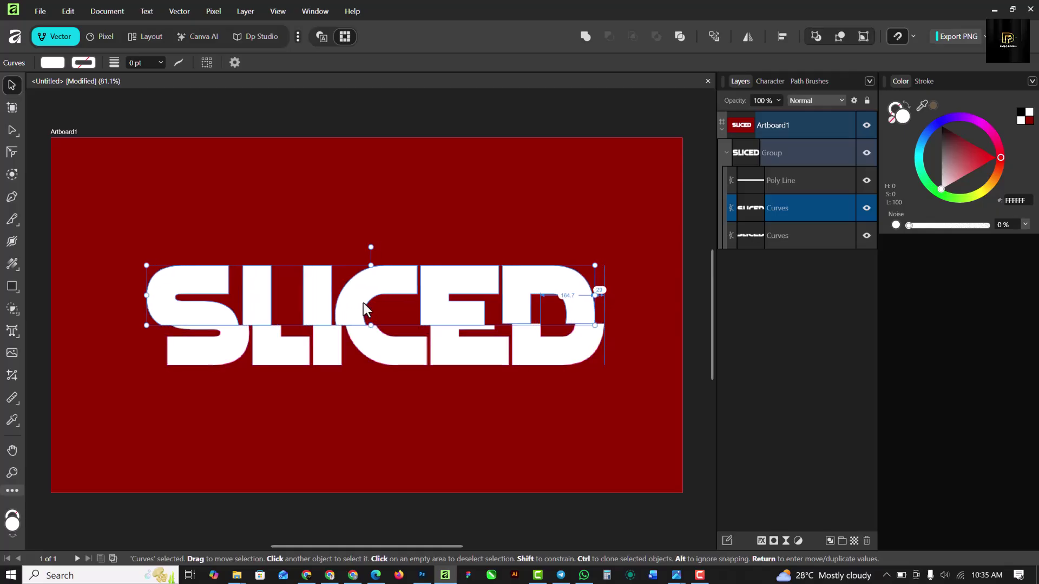
pyautogui.press('Down')
pyautogui.press('Down')
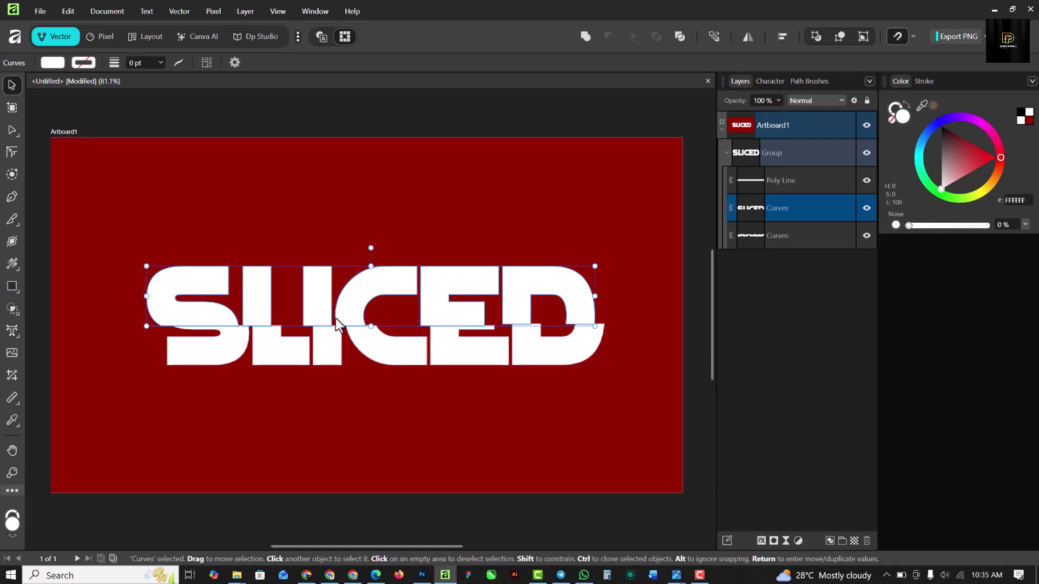
# Add an outer shadow layer effect to the lower half of the lettering with a 90° angle and a 15.1 px radius
pyautogui.click(293, 356)
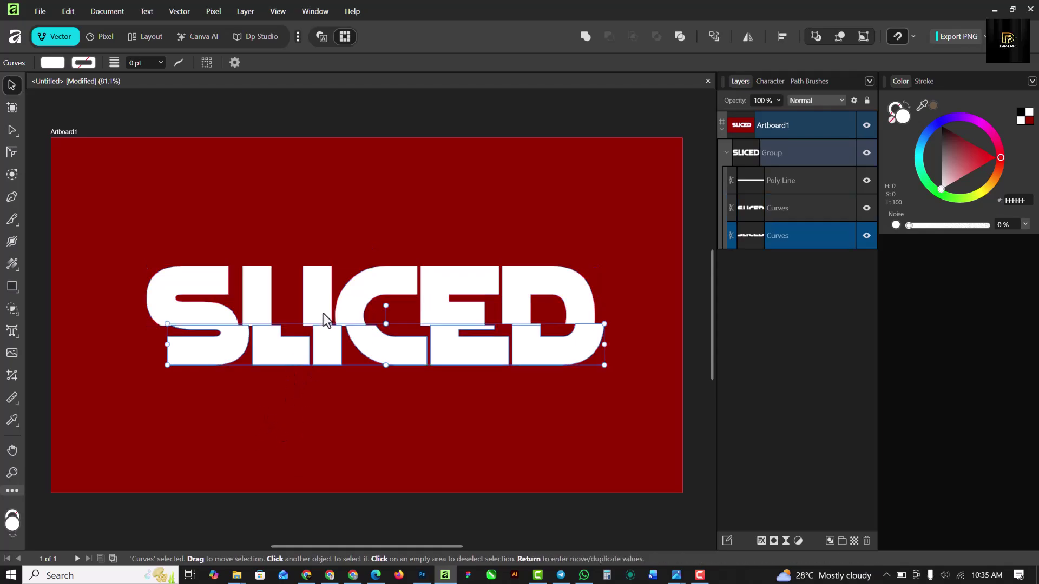
pyautogui.scroll(3, 323, 313)
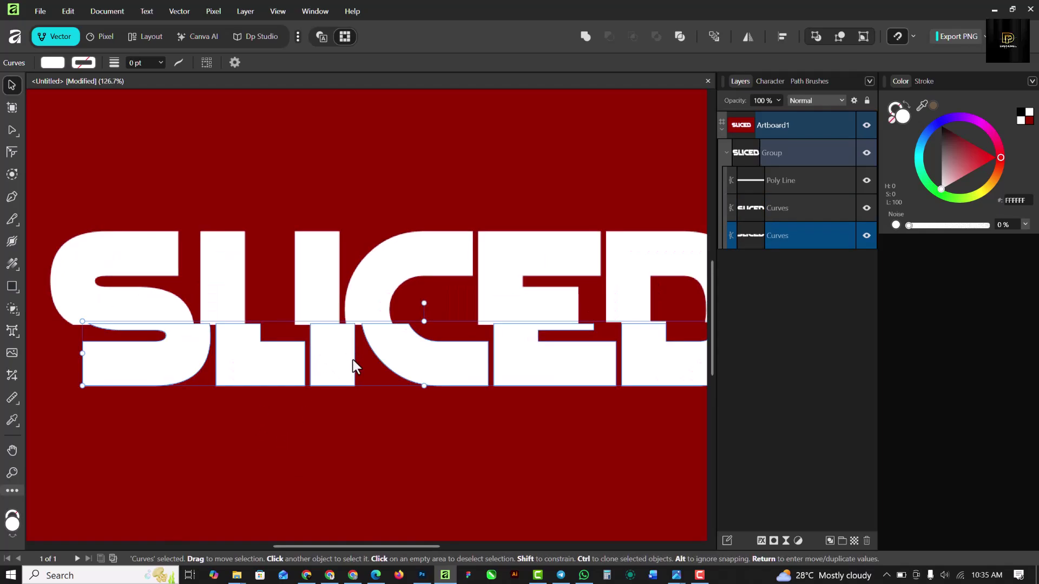
pyautogui.click(761, 539)
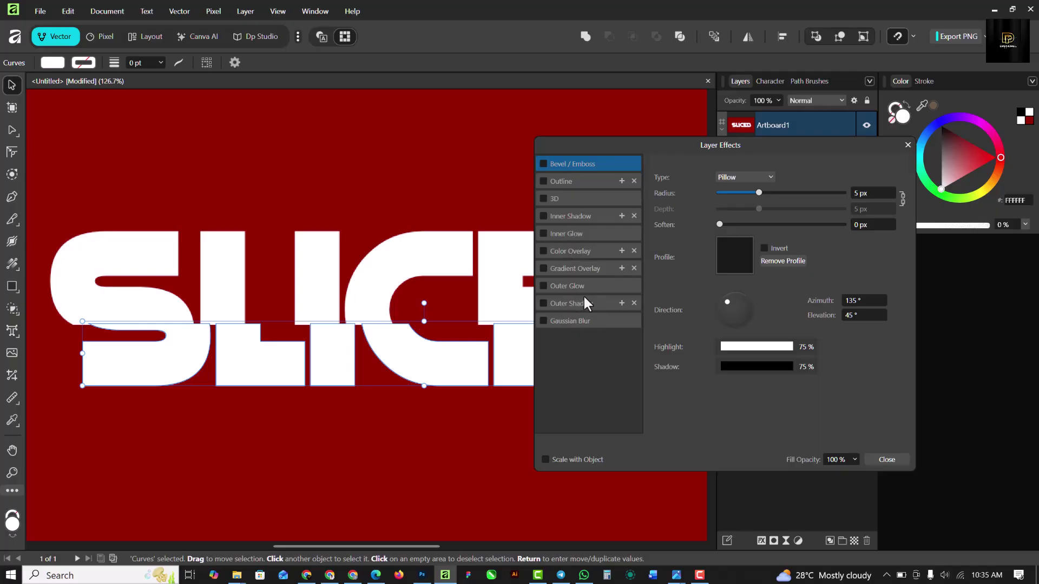
pyautogui.click(566, 305)
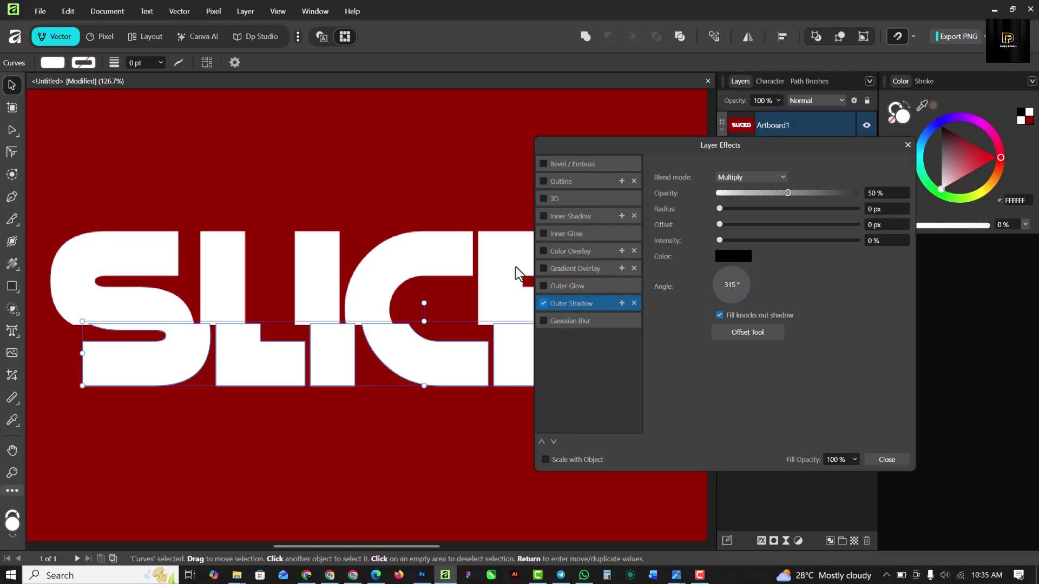
pyautogui.moveTo(643, 145); pyautogui.dragTo(782, 121)
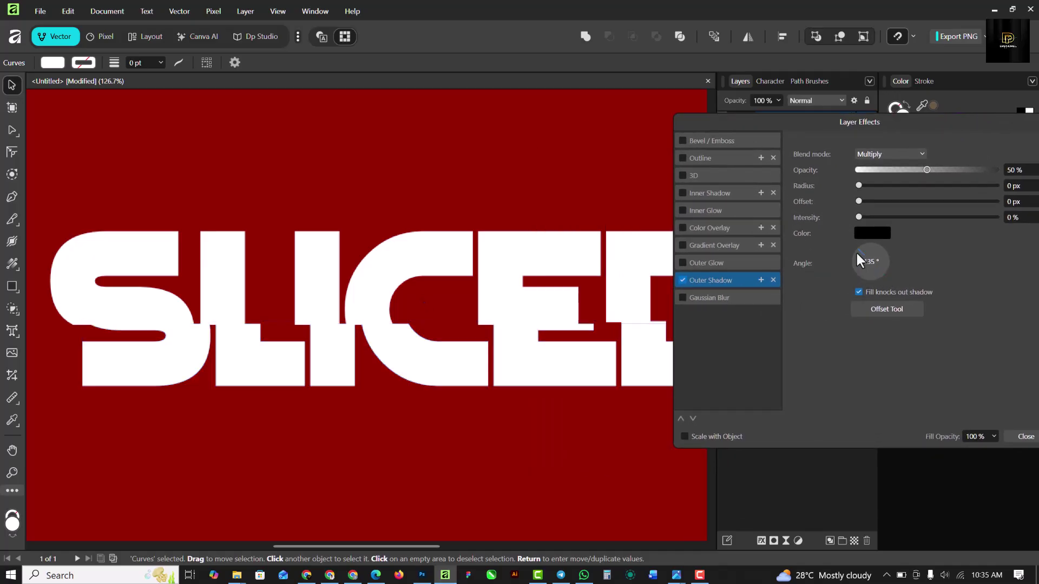
pyautogui.moveTo(862, 254); pyautogui.dragTo(868, 250)
pyautogui.moveTo(858, 185); pyautogui.dragTo(924, 186)
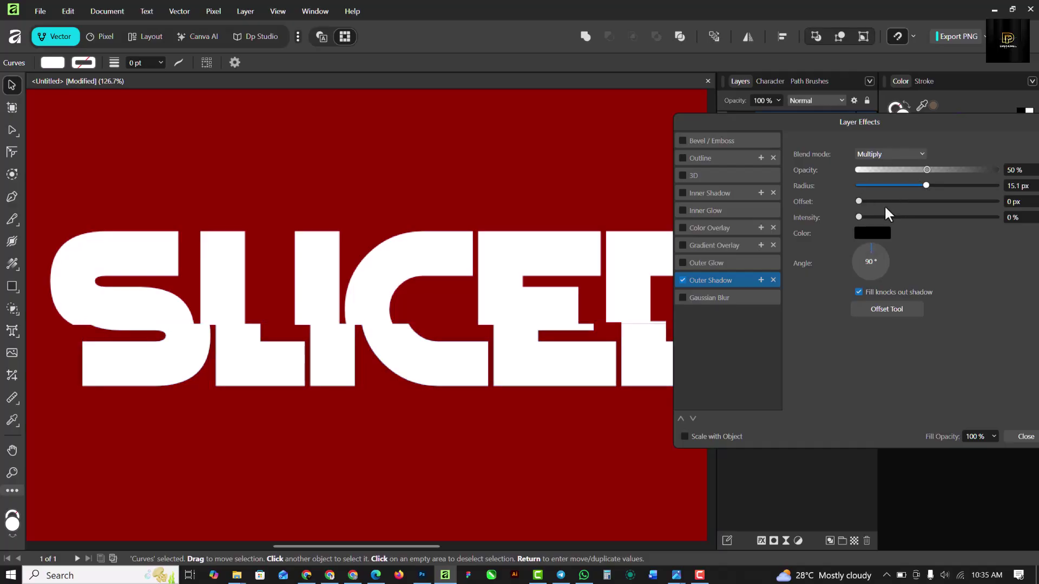
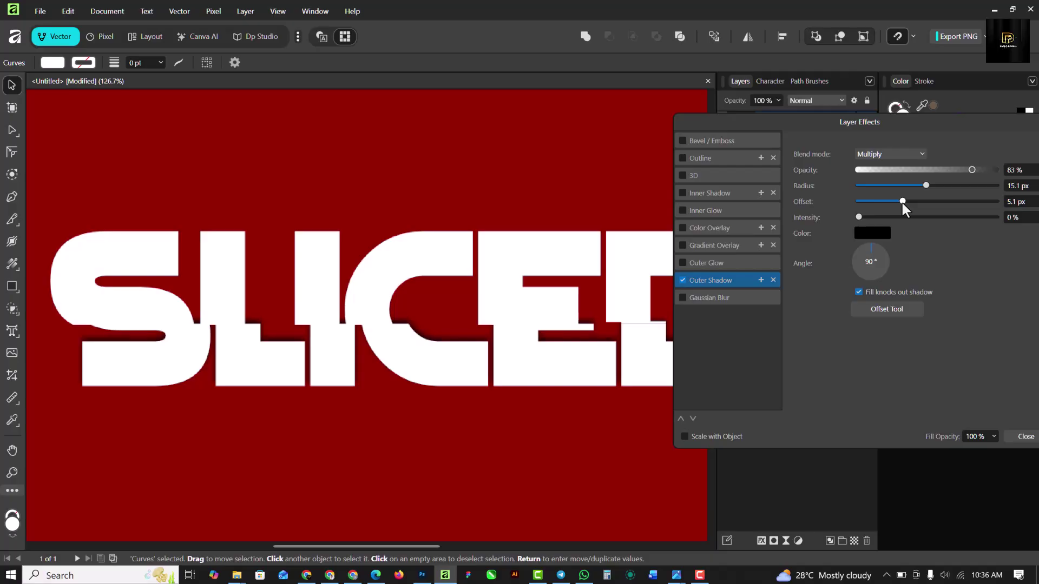
# Set the lower half's outer shadow to 66% opacity, 36.5 px radius, 4.4 px offset and 18% intensity
pyautogui.moveTo(971, 171); pyautogui.dragTo(949, 170)
pyautogui.moveTo(859, 217); pyautogui.dragTo(960, 193)
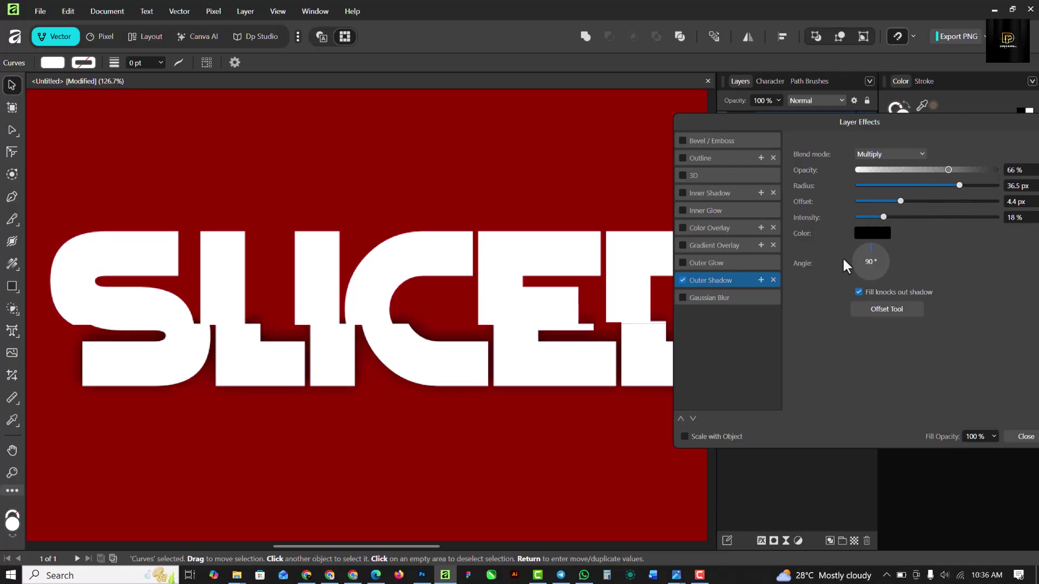
pyautogui.scroll(-5, 399, 323)
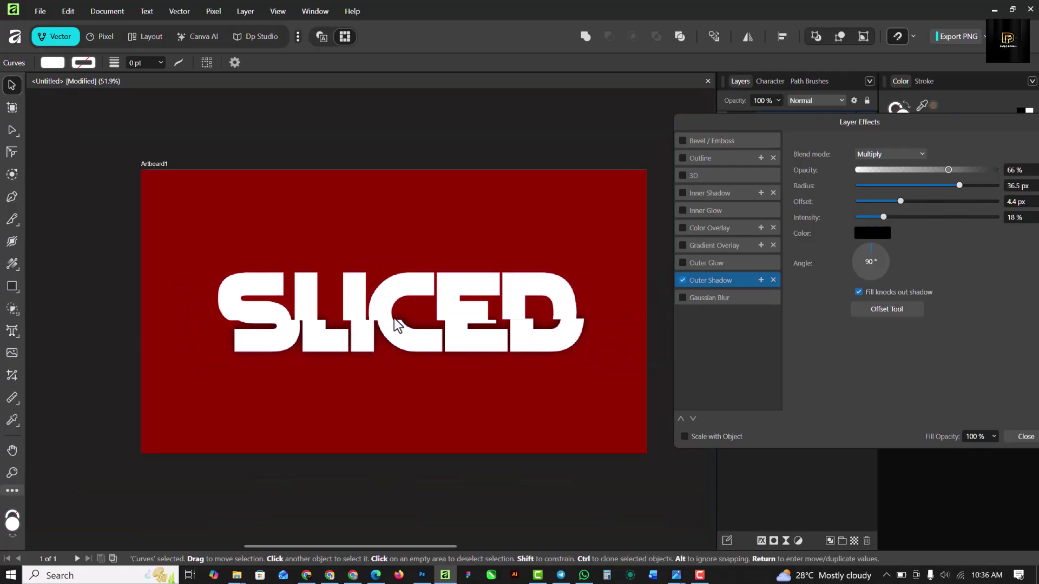
pyautogui.scroll(7, 543, 341)
pyautogui.scroll(-2, 471, 318)
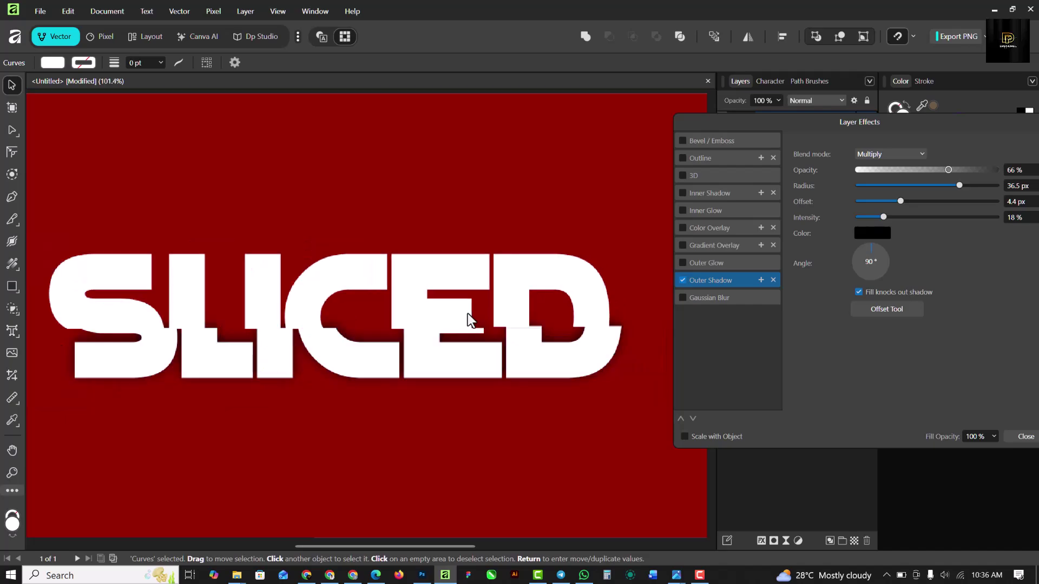
pyautogui.scroll(2, 389, 324)
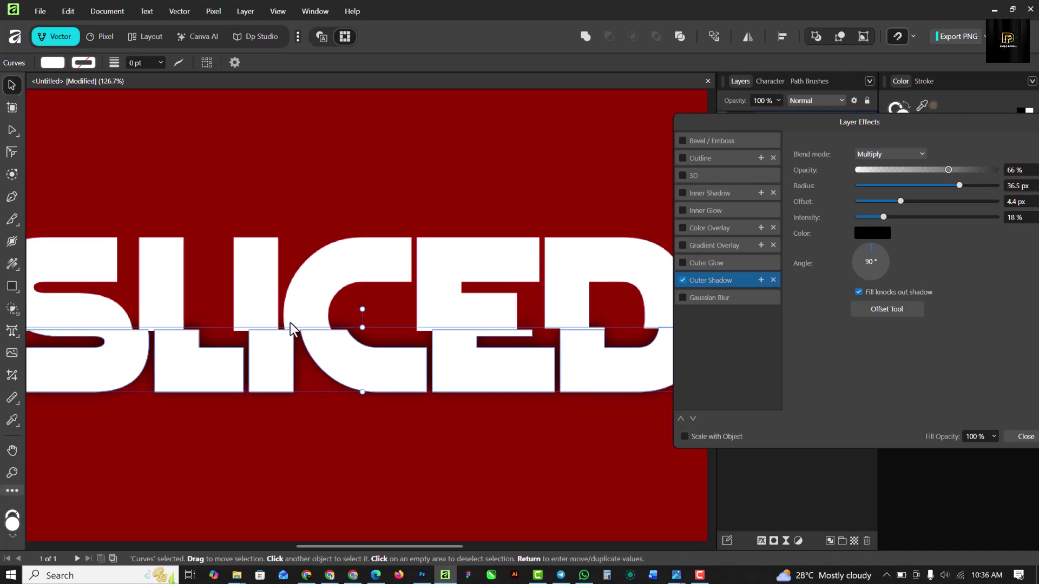
pyautogui.scroll(-2, 371, 343)
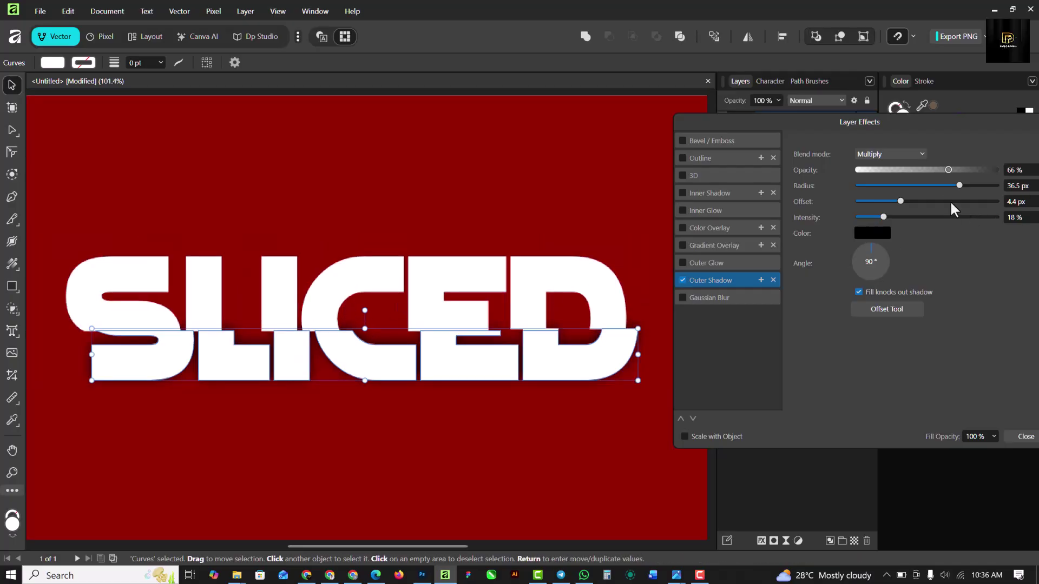
# Shift the lower half left and slightly up, and set its outer shadow to 51% opacity, 37.8 px radius and 22% intensity
pyautogui.moveTo(959, 183); pyautogui.dragTo(929, 174)
pyautogui.moveTo(470, 375); pyautogui.dragTo(444, 371)
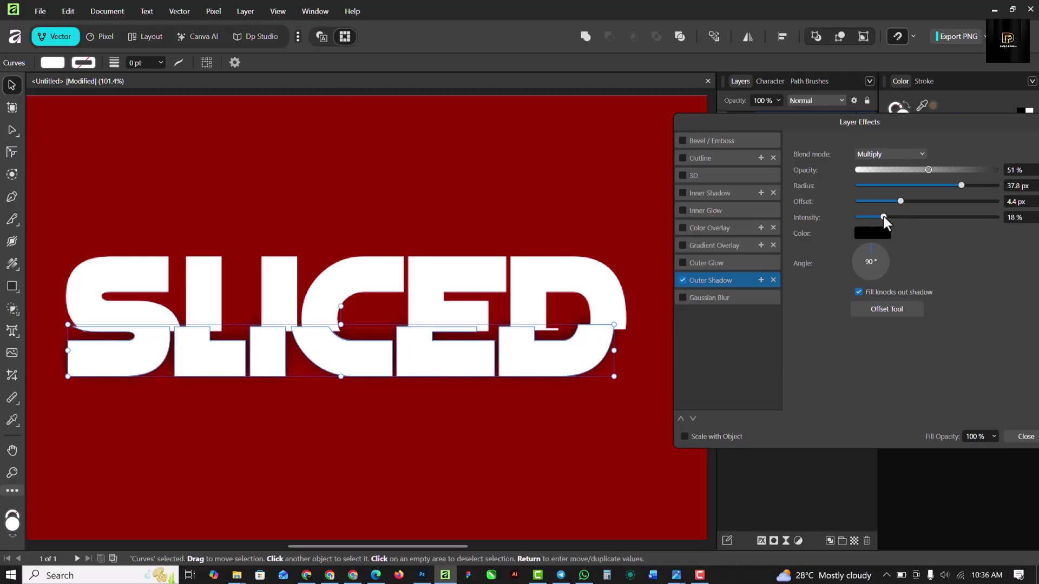
pyautogui.moveTo(883, 216); pyautogui.dragTo(887, 216)
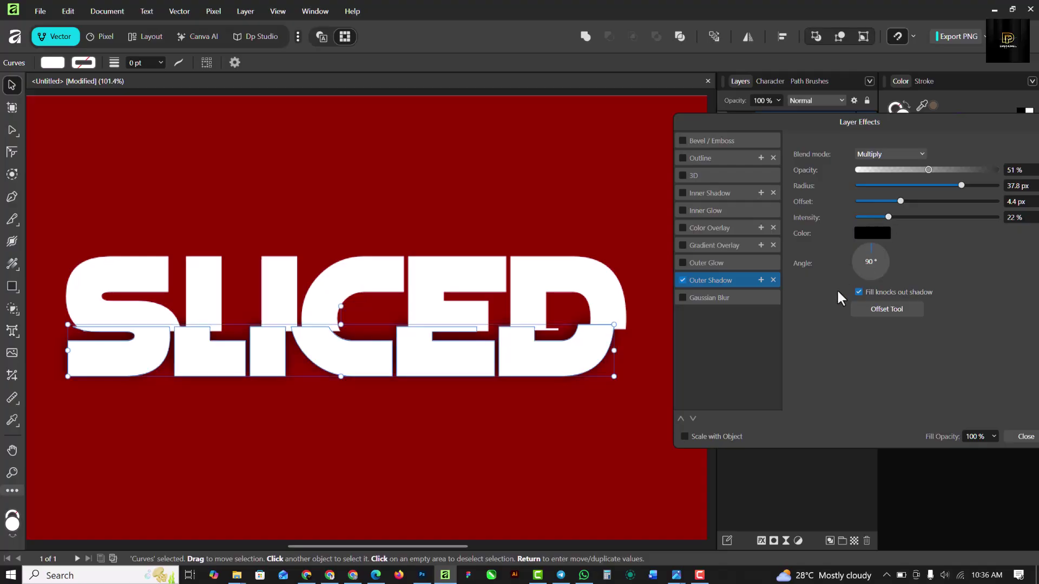
pyautogui.click(1026, 436)
pyautogui.click(482, 223)
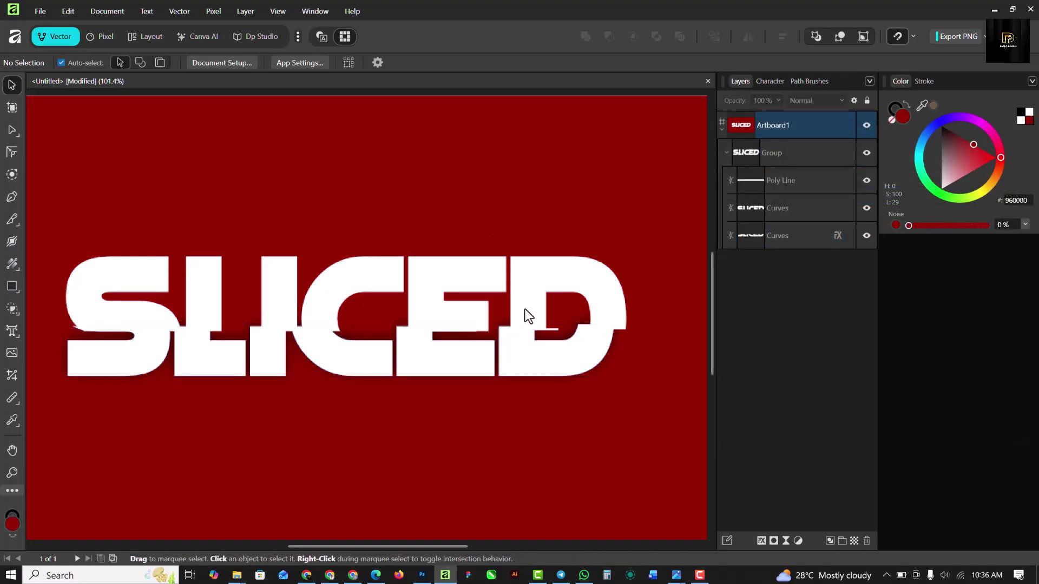
pyautogui.scroll(-2, 525, 313)
pyautogui.scroll(4, 487, 306)
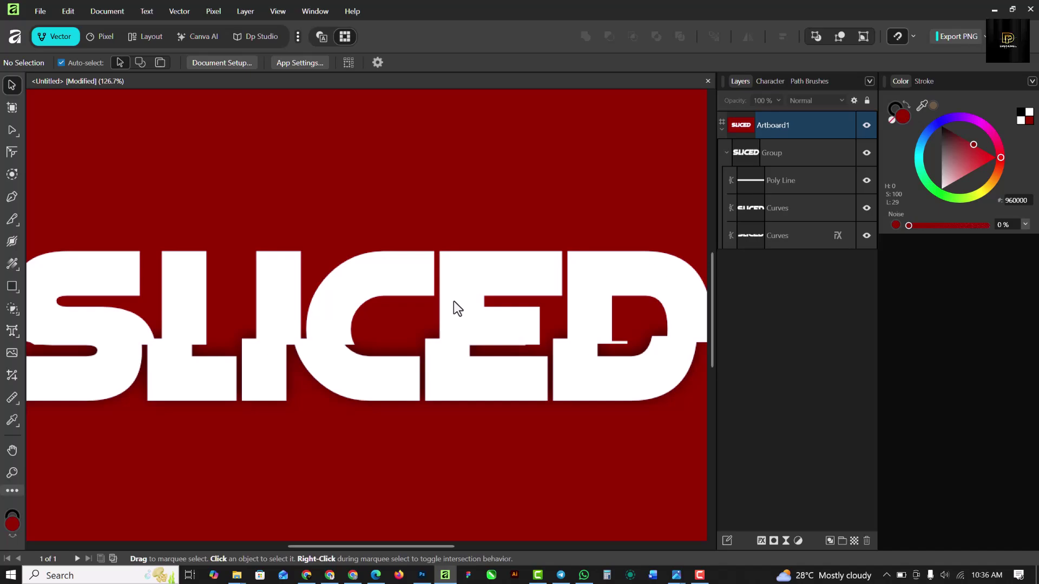
# Send the upper half of the lettering one level back so it sits behind the lower half and receives its shadow
pyautogui.click(453, 300)
pyautogui.scroll(-2, 453, 288)
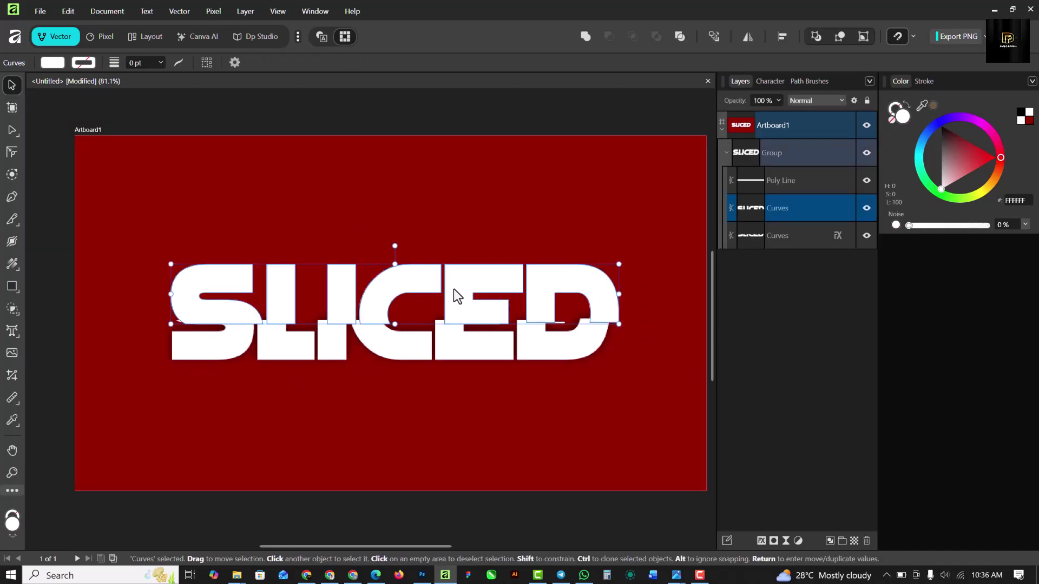
pyautogui.hotkey('ctrl', '[')
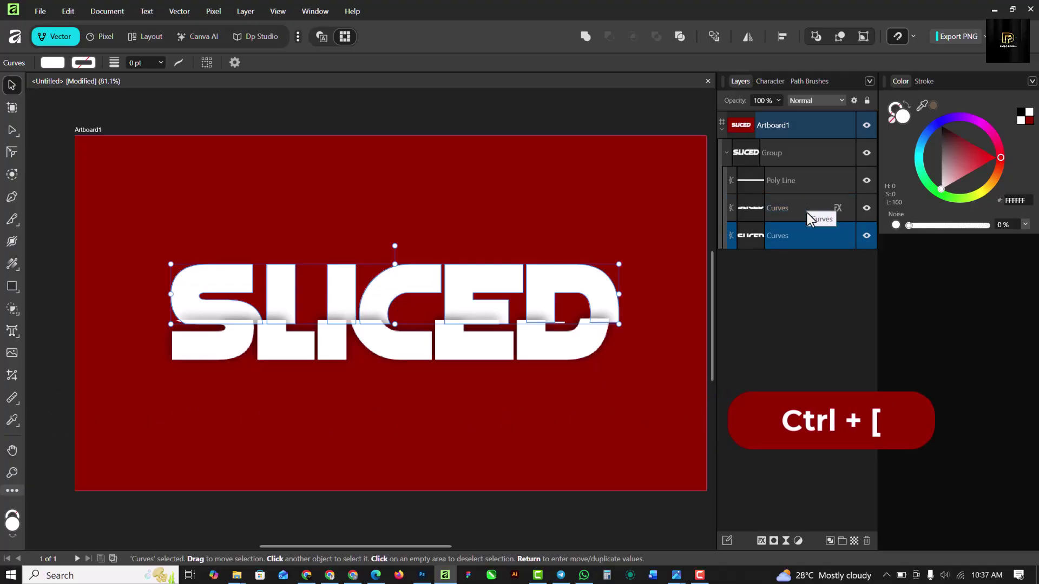
pyautogui.scroll(2, 375, 315)
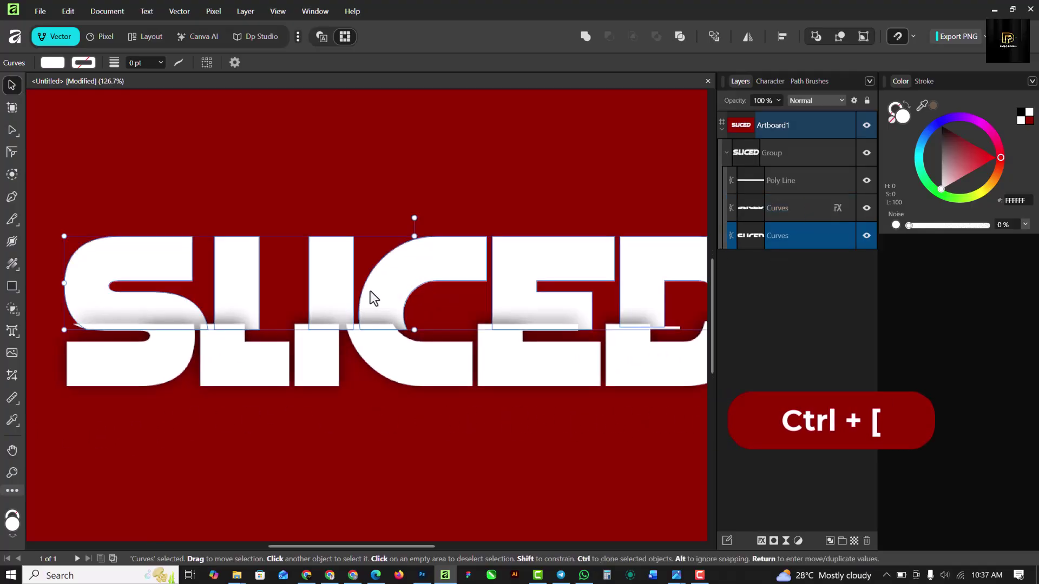
pyautogui.scroll(-1, 373, 296)
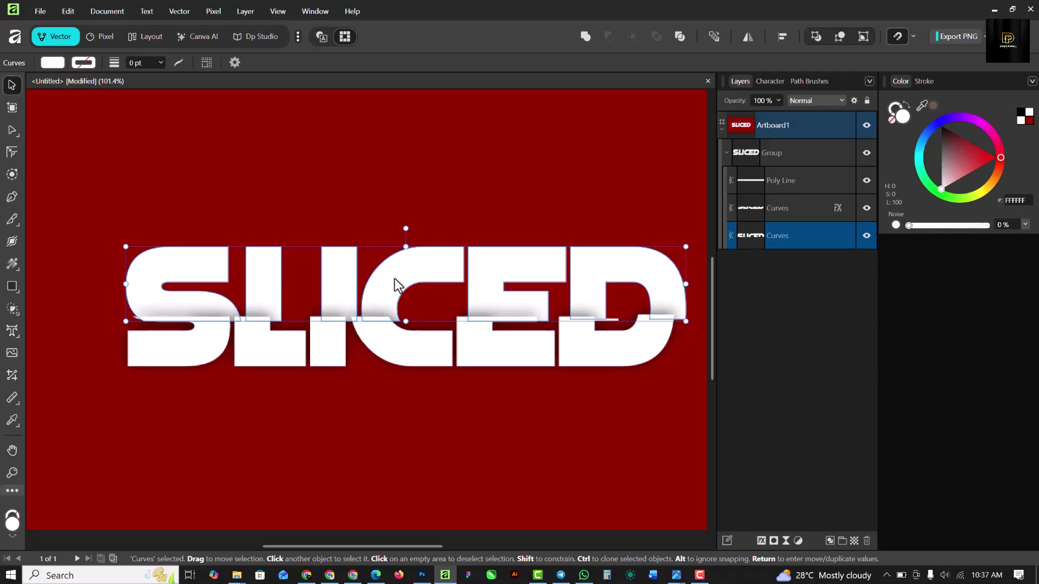
# Apply a vertical linear transparency to the upper half of the lettering, starting the fade at about its mid-height
pyautogui.click(17, 264)
pyautogui.click(46, 276)
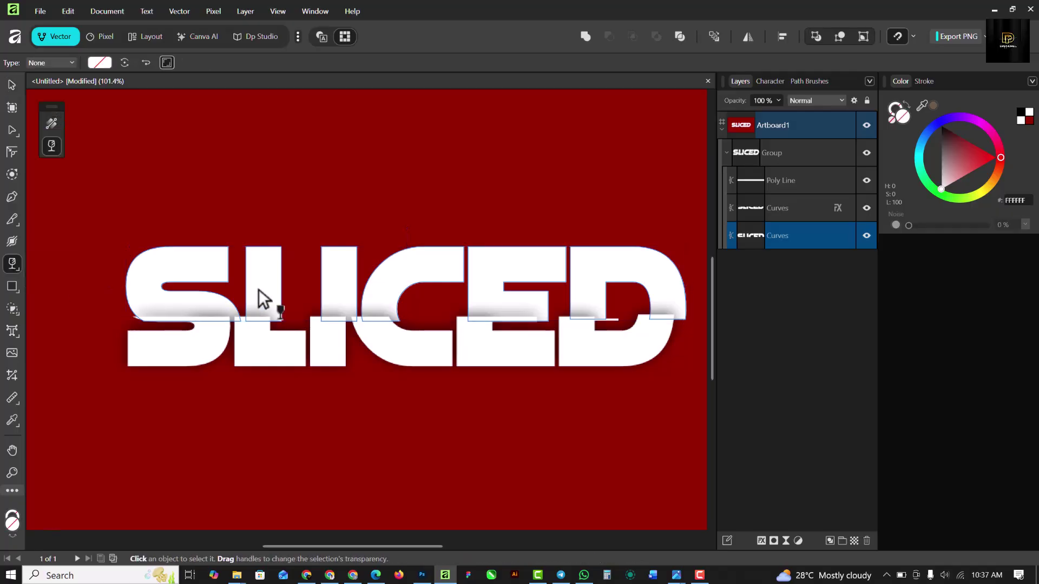
pyautogui.moveTo(340, 263); pyautogui.dragTo(338, 331)
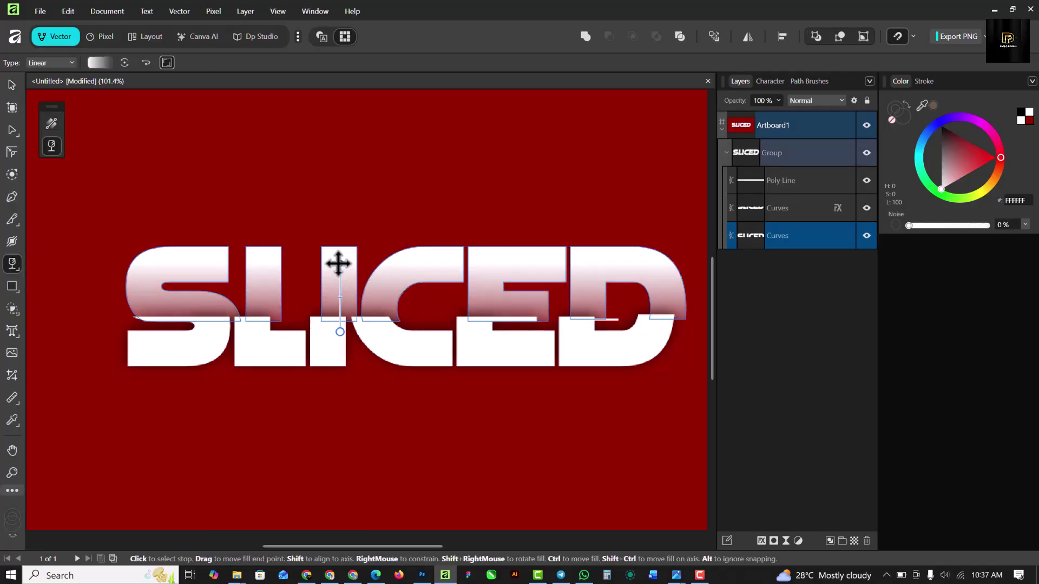
pyautogui.moveTo(338, 263); pyautogui.dragTo(340, 282)
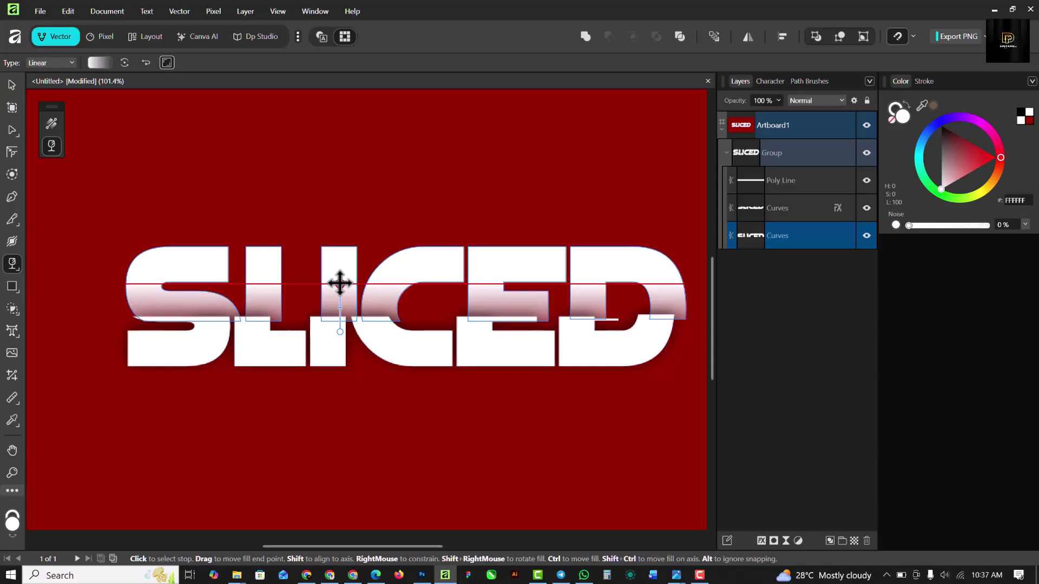
# Shorten the transparency gradient so it ends at the lower edge of the upper half, and deselect the lettering
pyautogui.scroll(-1, 340, 332)
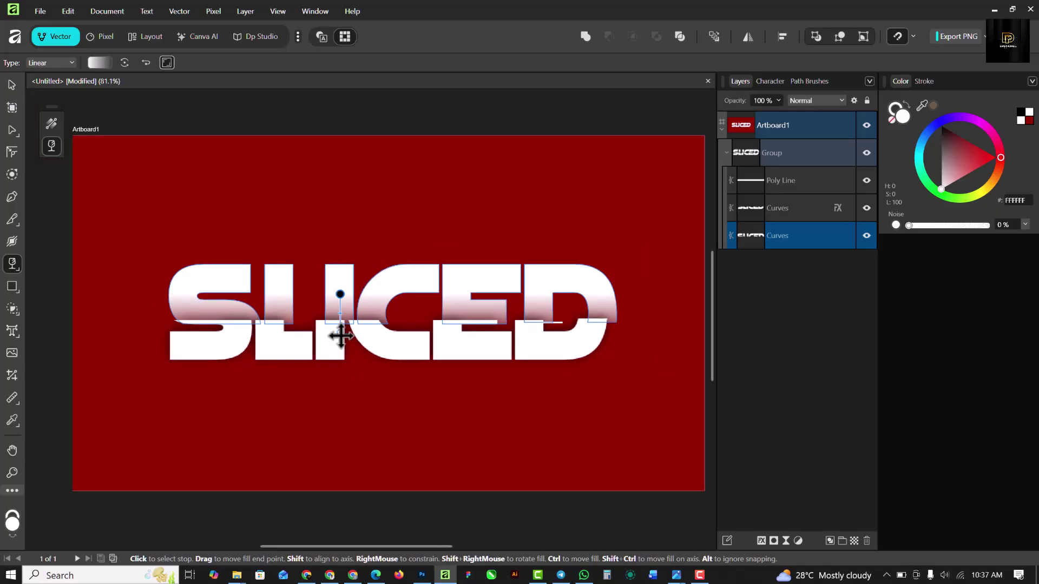
pyautogui.scroll(3, 340, 332)
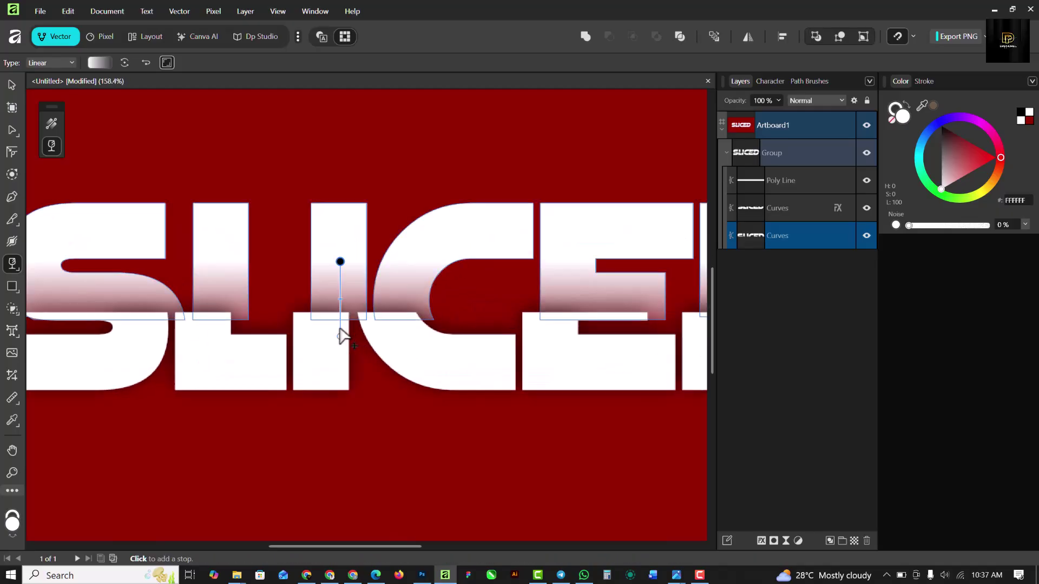
pyautogui.moveTo(339, 330); pyautogui.dragTo(340, 320)
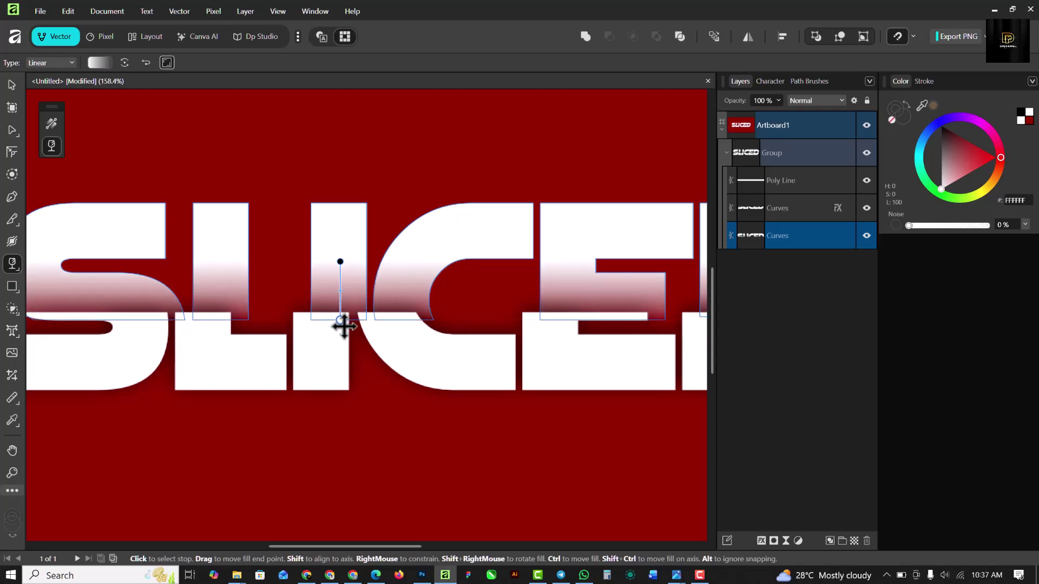
pyautogui.scroll(-2, 346, 332)
pyautogui.click(10, 86)
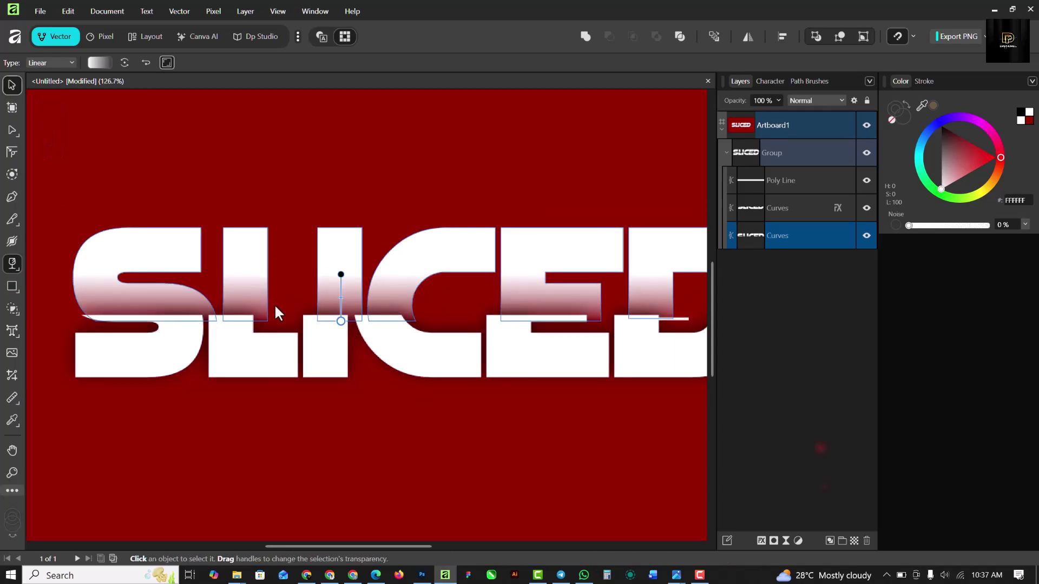
pyautogui.scroll(-2, 303, 325)
pyautogui.click(348, 377)
pyautogui.scroll(-4, 348, 376)
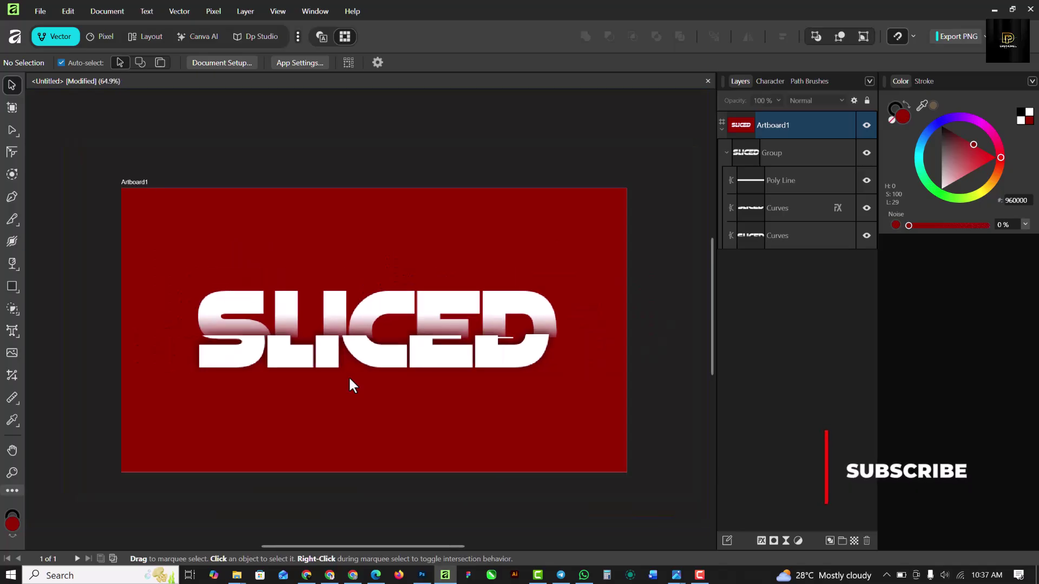
# Delete the leftover thin white bar inside the letter D
pyautogui.scroll(4, 443, 340)
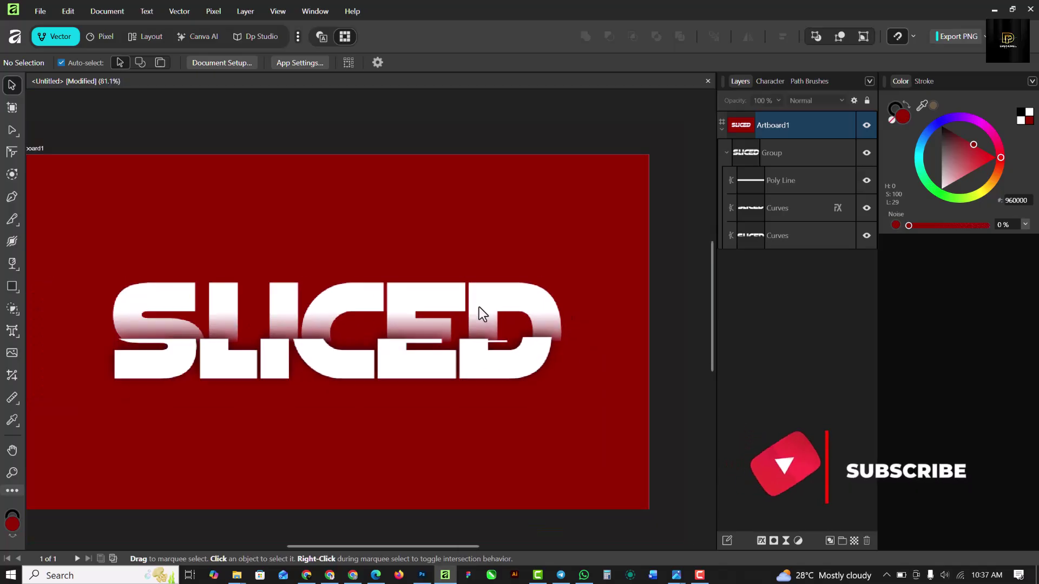
pyautogui.scroll(7, 478, 308)
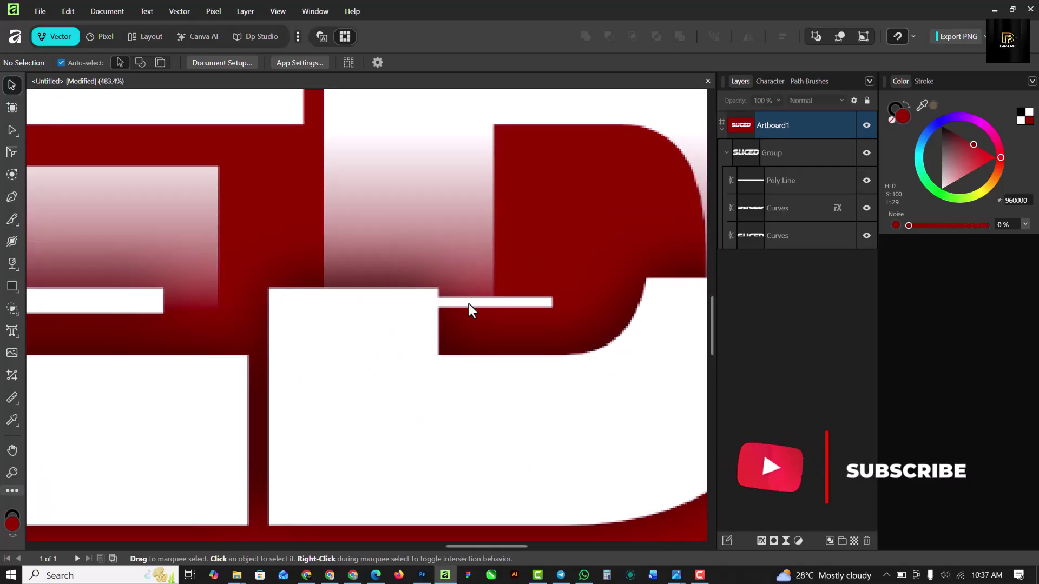
pyautogui.click(469, 303)
pyautogui.scroll(-1, 468, 303)
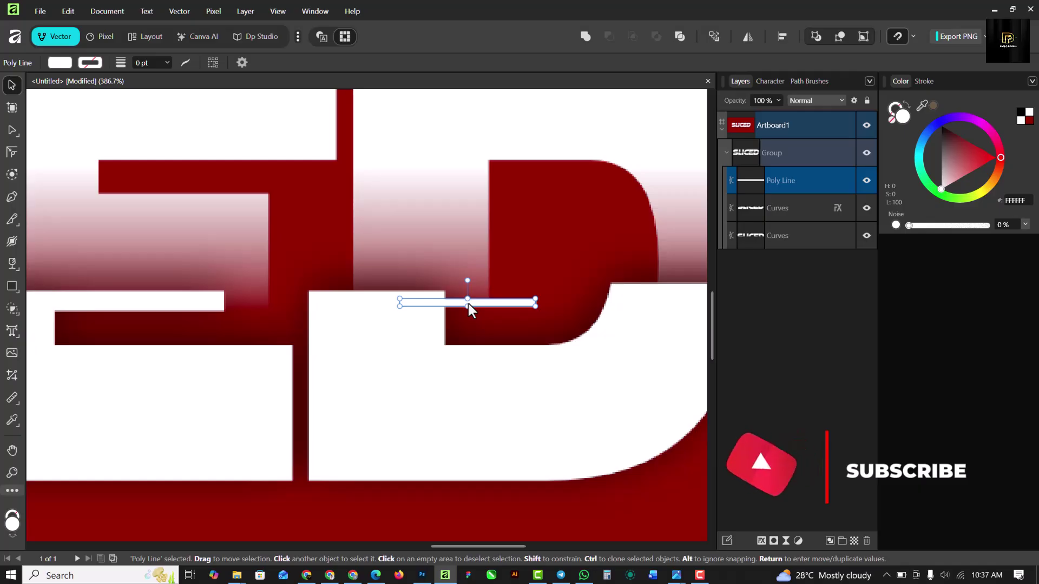
pyautogui.press('Delete')
pyautogui.scroll(-4, 468, 301)
pyautogui.scroll(-5, 468, 304)
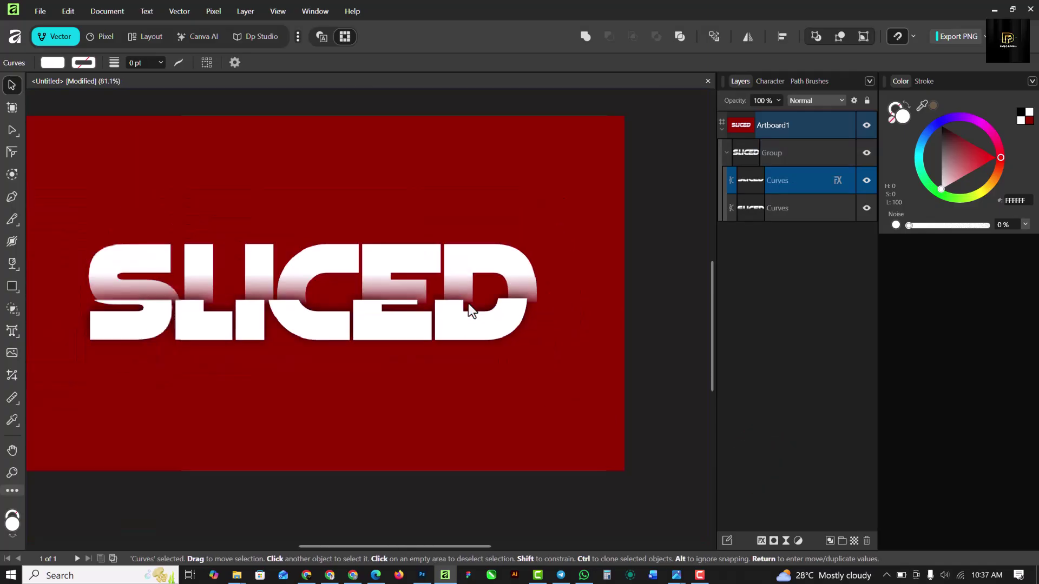
pyautogui.scroll(3, 400, 304)
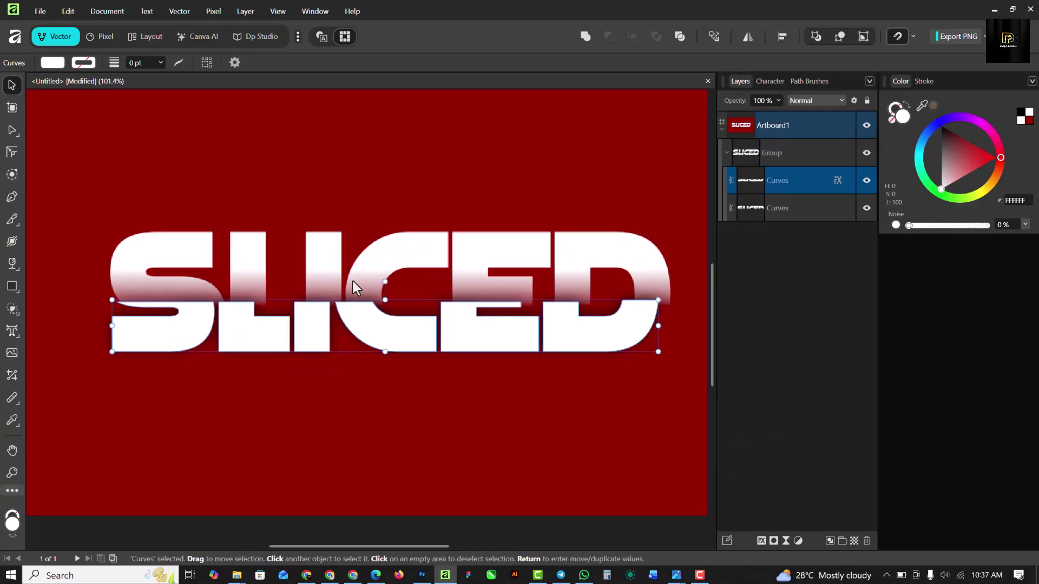
pyautogui.scroll(-1, 352, 281)
pyautogui.click(468, 180)
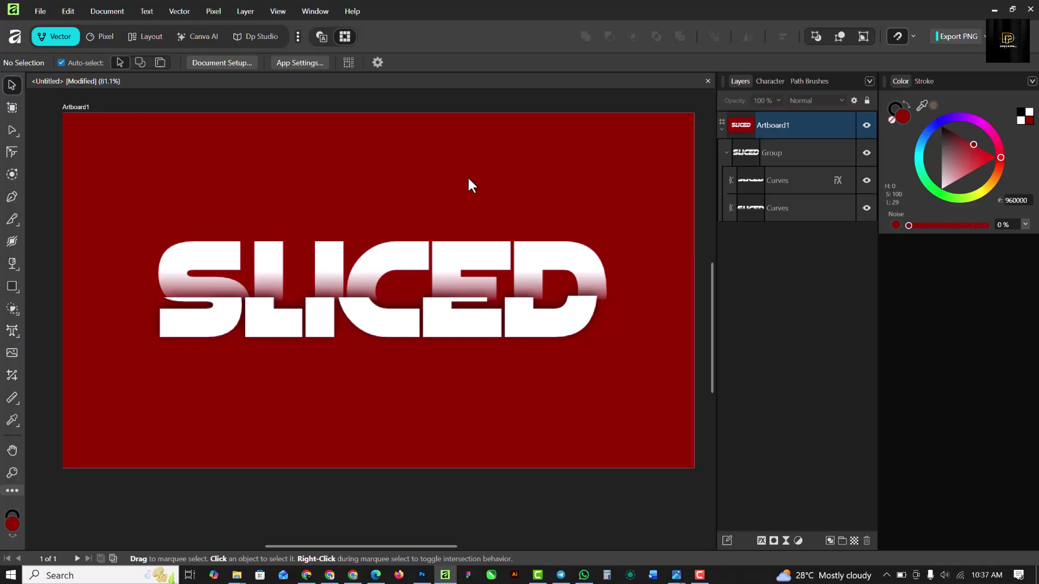
# Add noise to the artboard's dark red fill, raising it to 83% and easing it back slightly
pyautogui.click(12, 108)
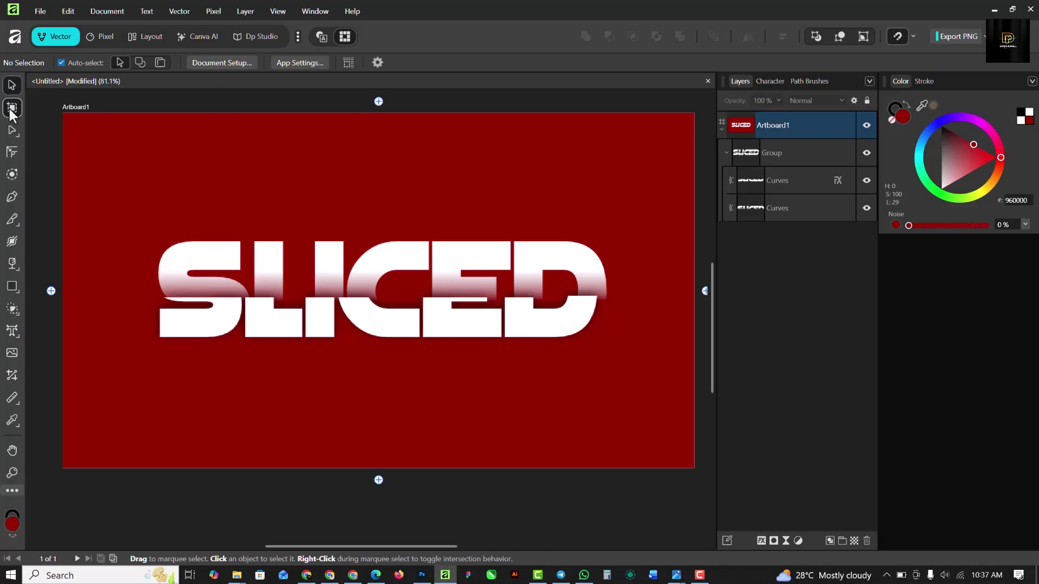
pyautogui.click(157, 156)
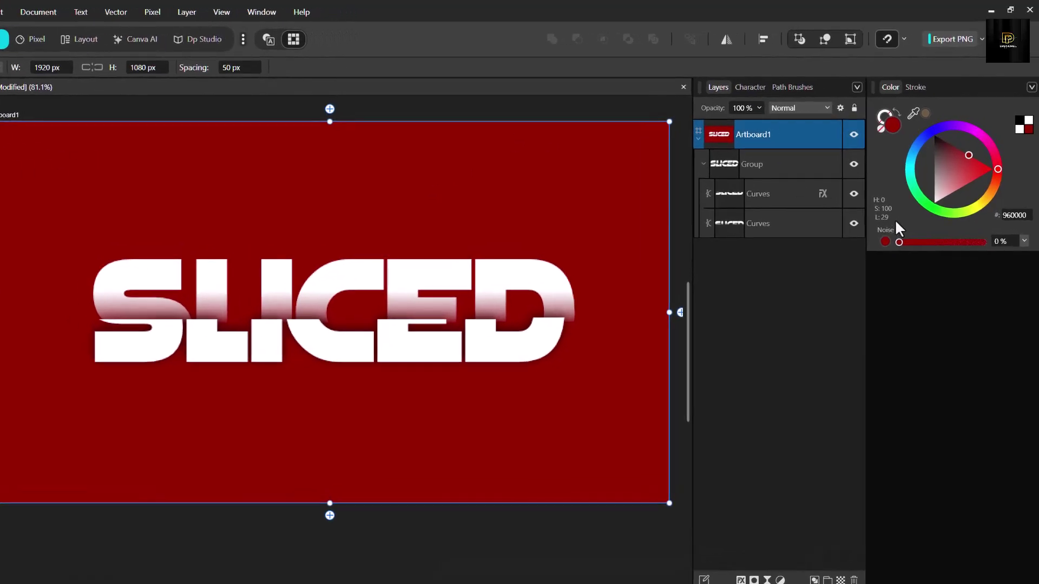
pyautogui.click(896, 224)
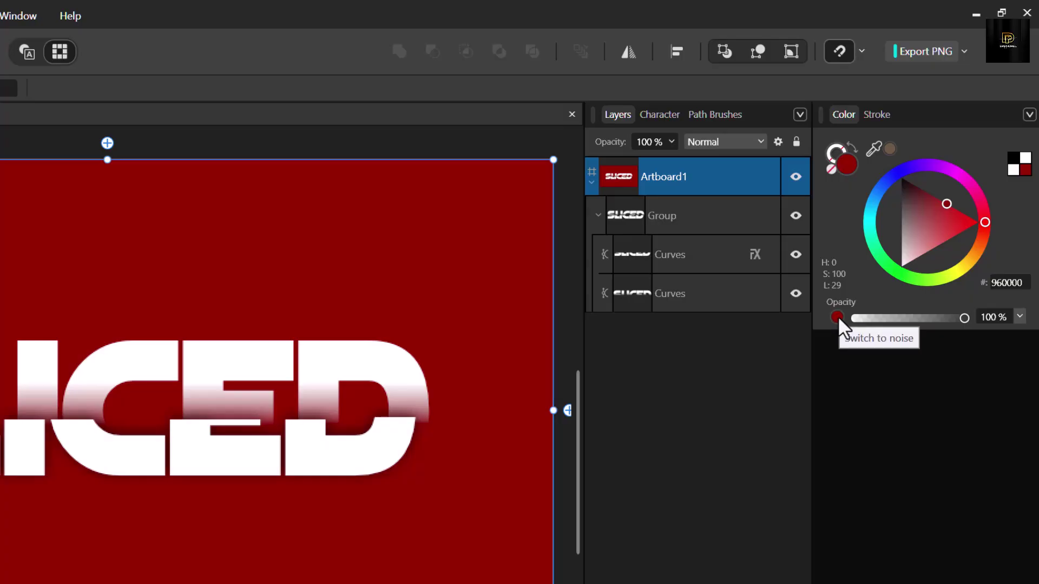
pyautogui.click(836, 317)
pyautogui.moveTo(853, 318); pyautogui.dragTo(871, 320)
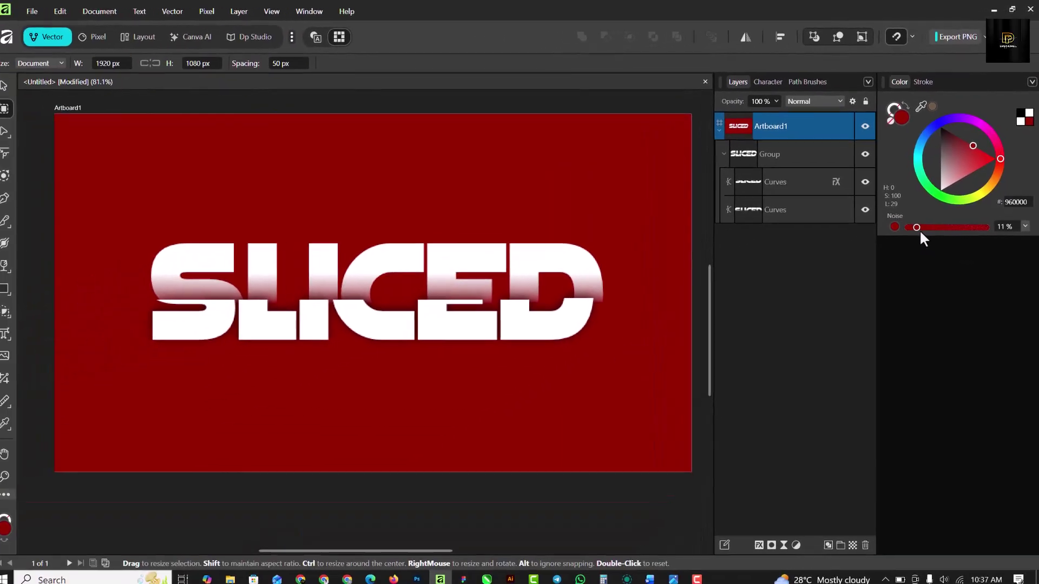
pyautogui.moveTo(920, 234); pyautogui.dragTo(953, 236)
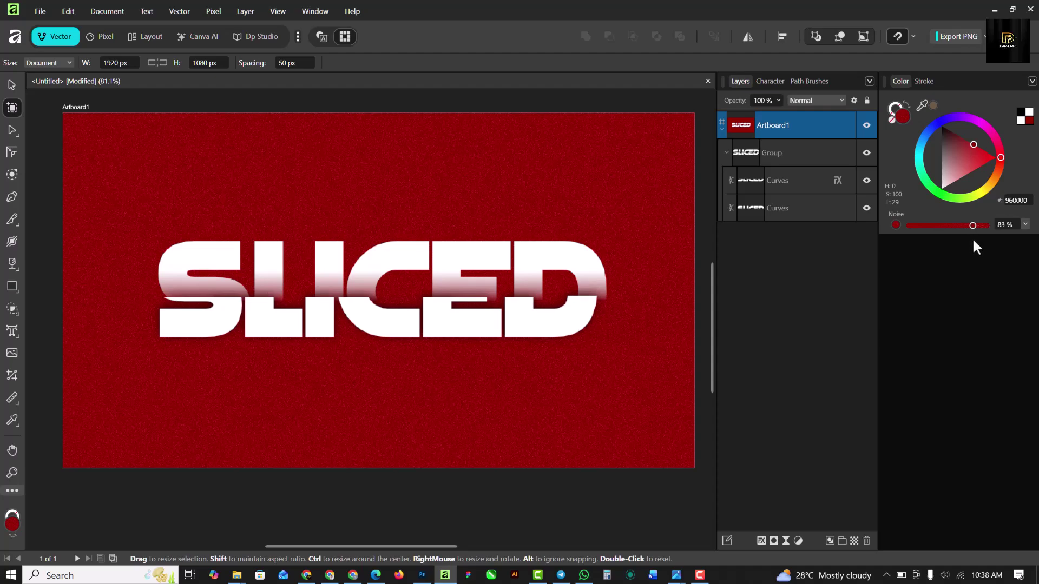
pyautogui.moveTo(972, 226); pyautogui.dragTo(954, 226)
# Fine-tune the shade of the artboard's red fill, ending on colour 8F0000
pyautogui.moveTo(972, 141); pyautogui.dragTo(973, 141)
pyautogui.moveTo(966, 142); pyautogui.dragTo(968, 141)
pyautogui.click(897, 226)
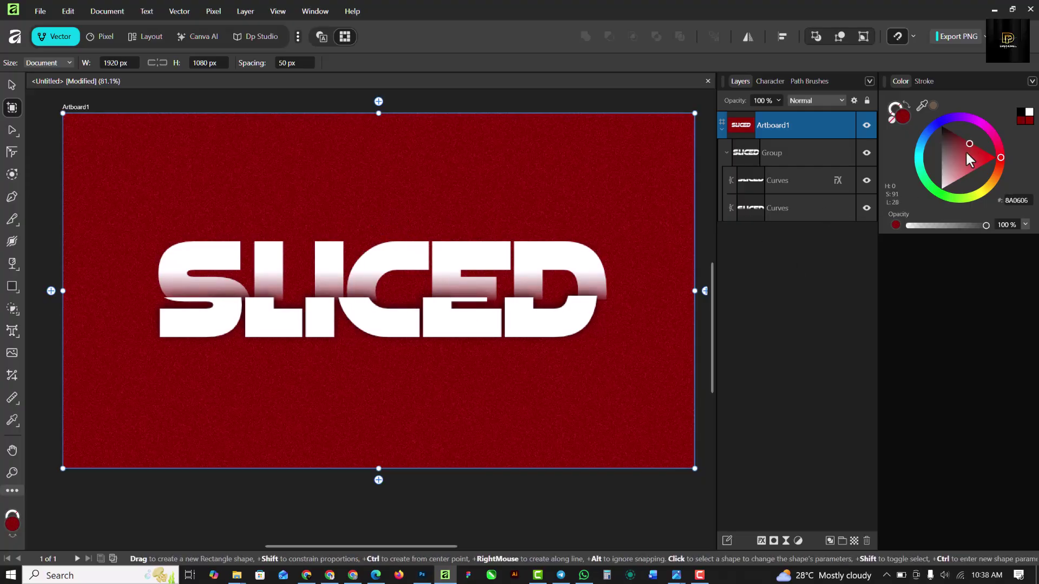
pyautogui.moveTo(966, 140); pyautogui.dragTo(967, 141)
pyautogui.scroll(-4, 153, 197)
pyautogui.scroll(3, 162, 227)
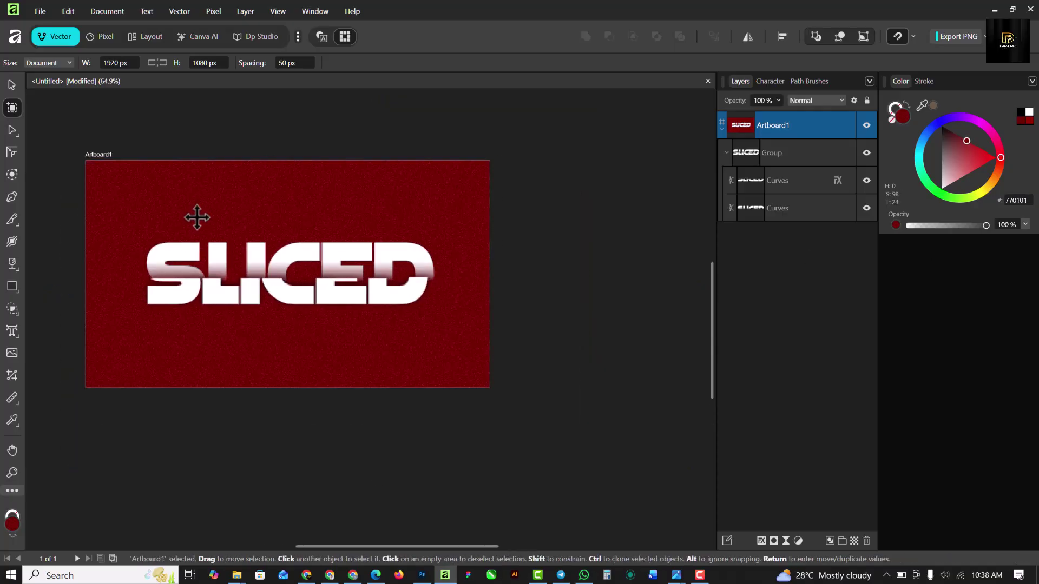
pyautogui.moveTo(965, 142); pyautogui.dragTo(971, 143)
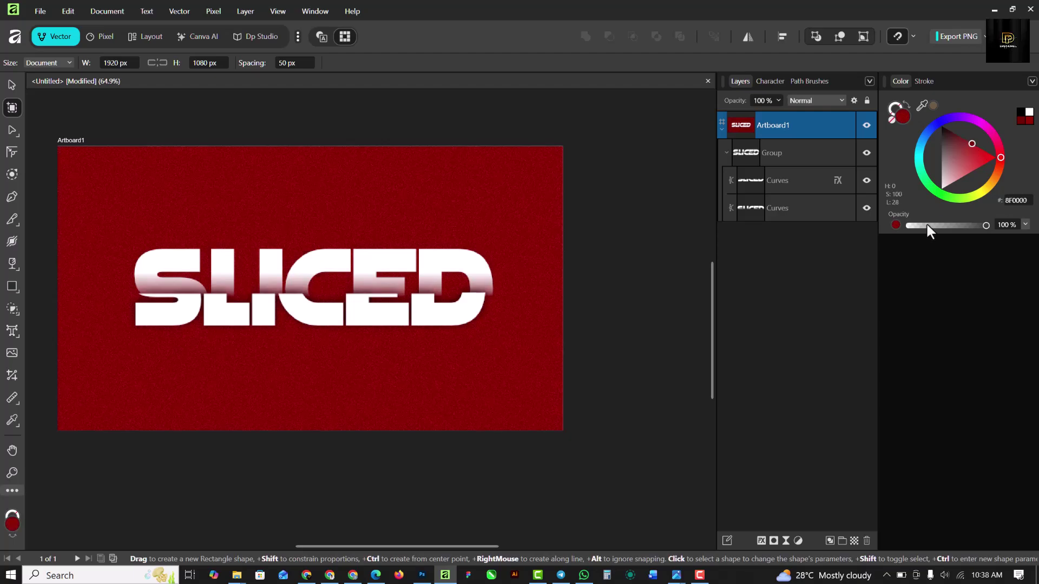
# Reduce the noise of the artboard's fill to 46%
pyautogui.click(896, 225)
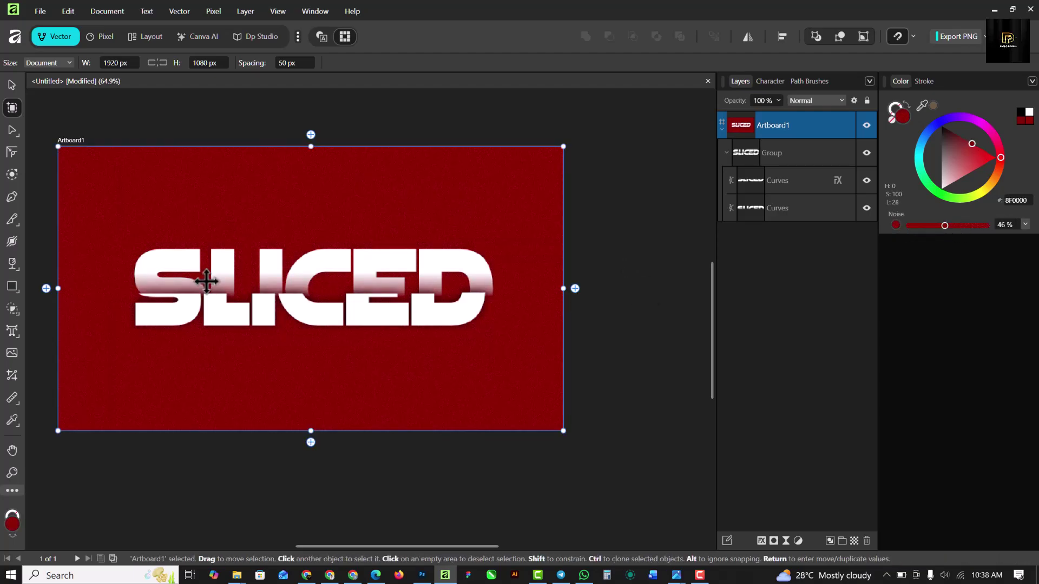
pyautogui.scroll(1, 206, 279)
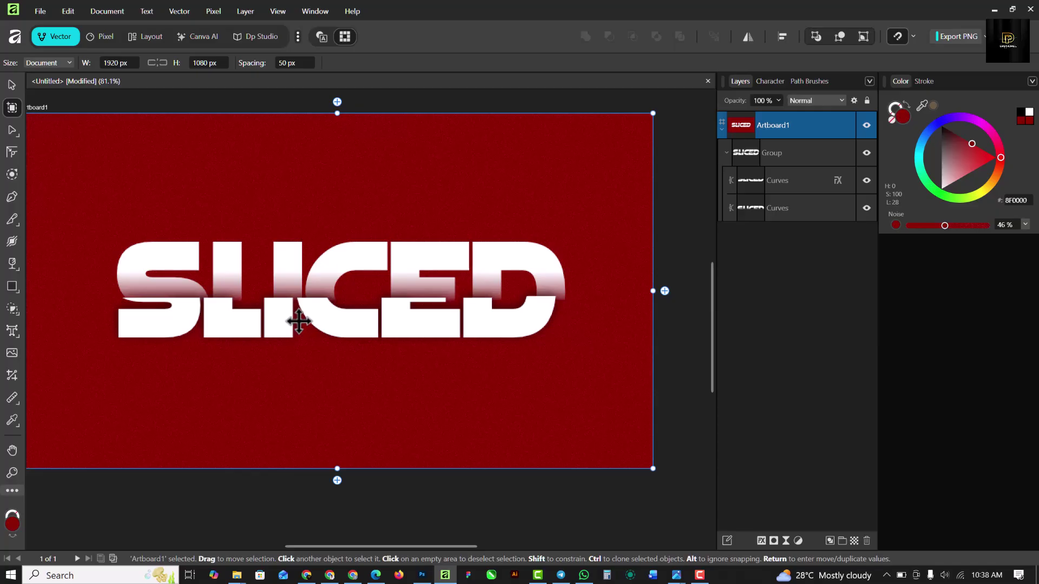
pyautogui.scroll(1, 300, 308)
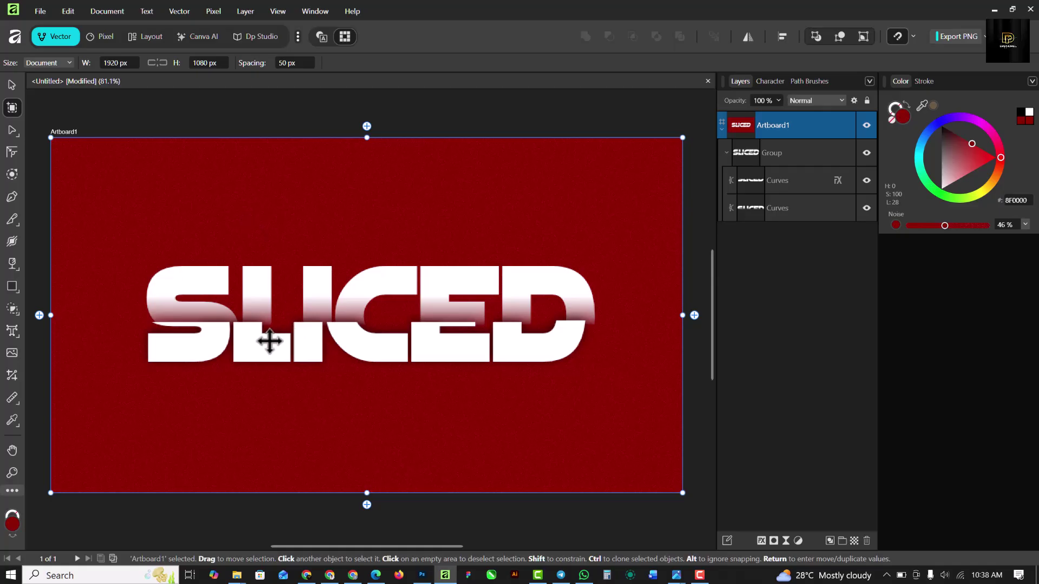
# Shift the lower half of the lettering horizontally to the right to offset it from the upper half, and deselect it
pyautogui.click(11, 85)
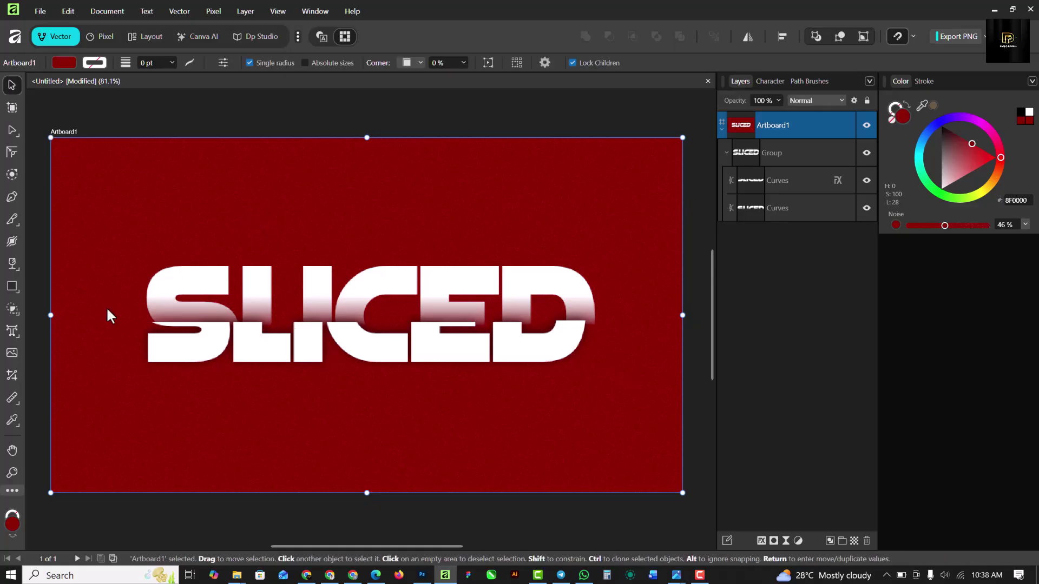
pyautogui.click(206, 349)
pyautogui.moveTo(206, 349); pyautogui.dragTo(222, 349)
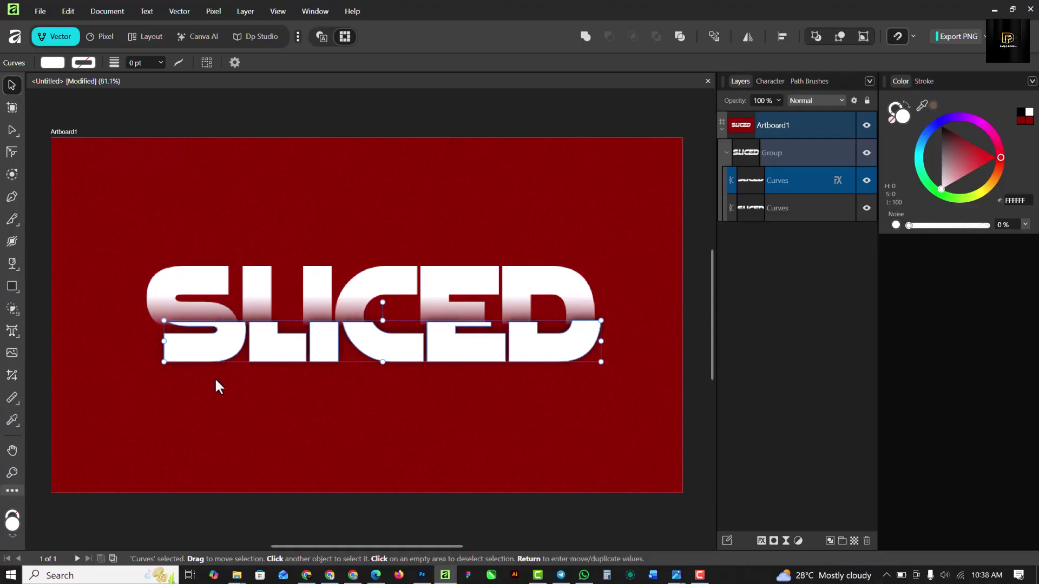
pyautogui.click(349, 189)
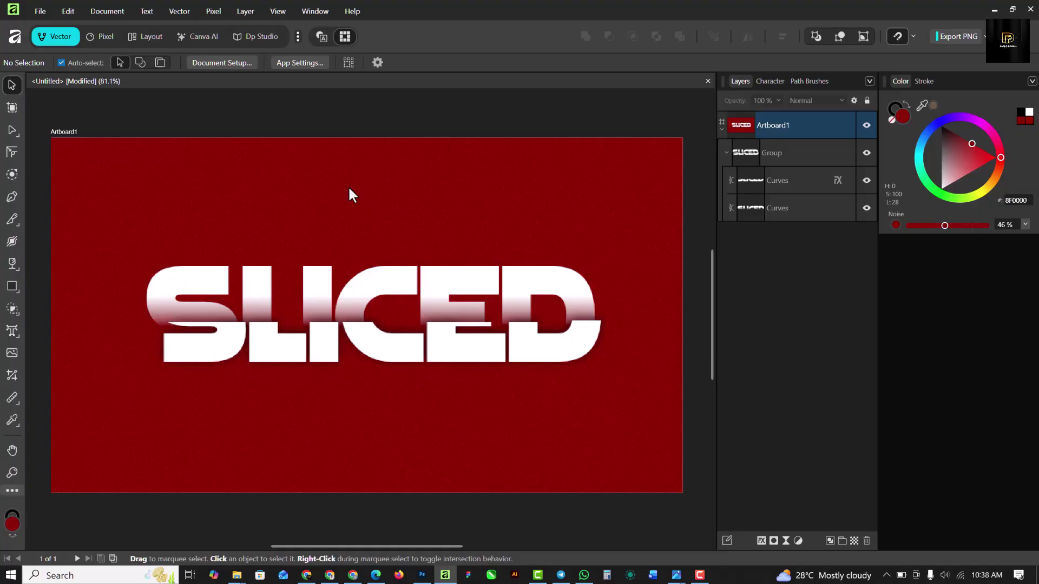
# Add the white art text "TEXT EFFECT" on the artboard, starting below the SLICED lettering
pyautogui.click(12, 332)
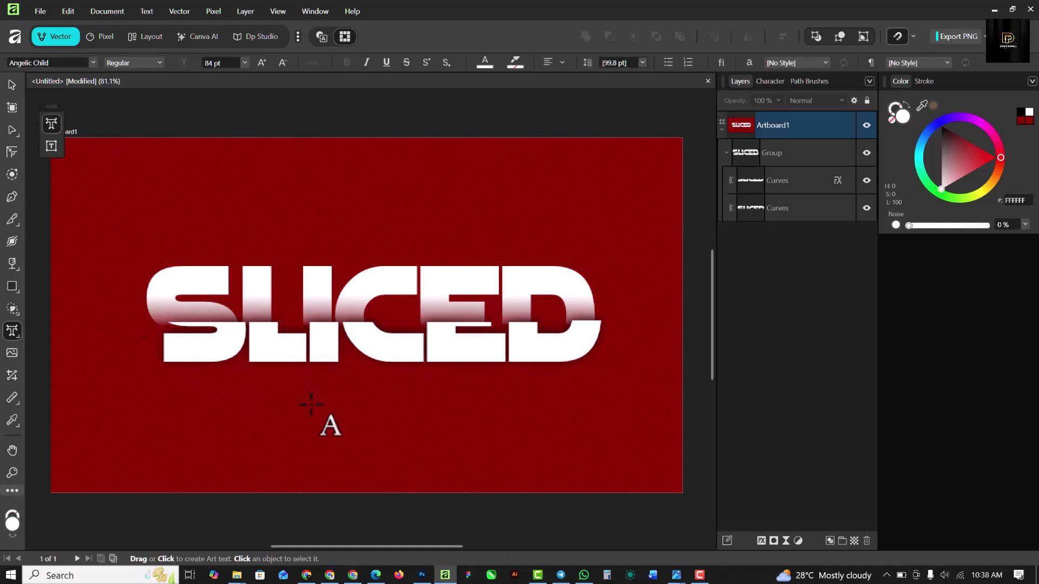
pyautogui.click(311, 421)
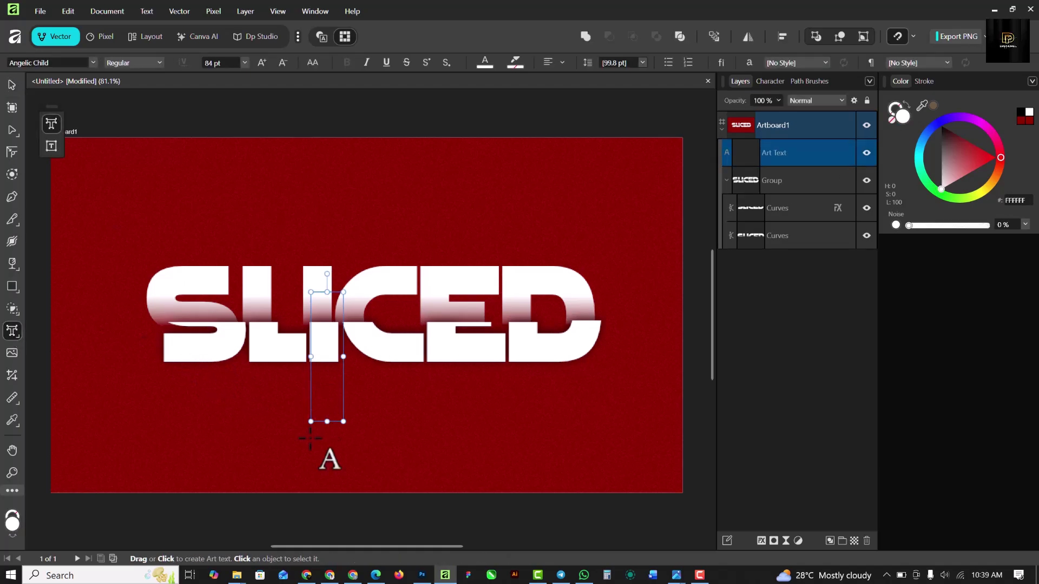
pyautogui.write('TE')
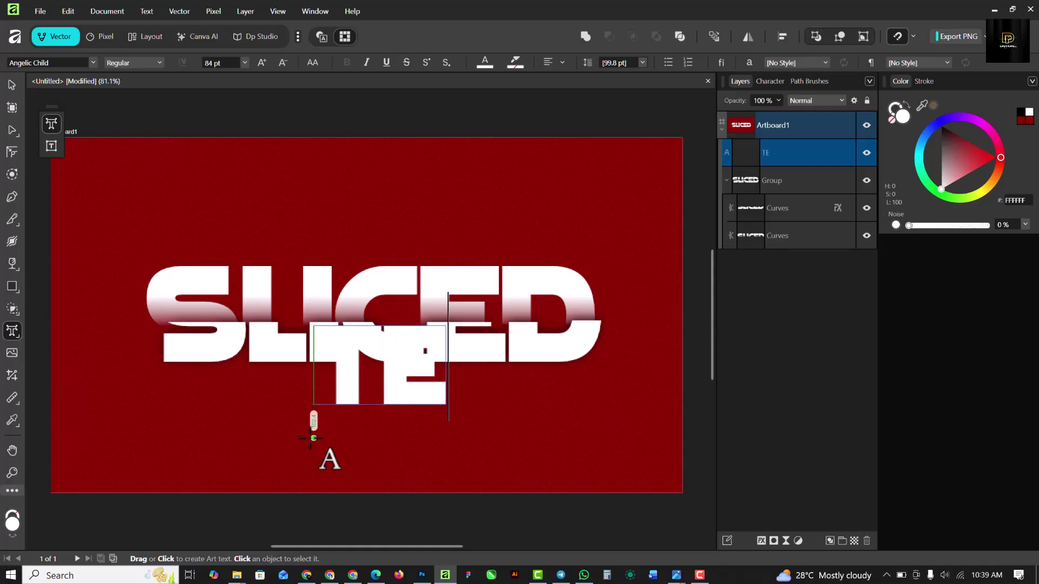
pyautogui.write('XT')
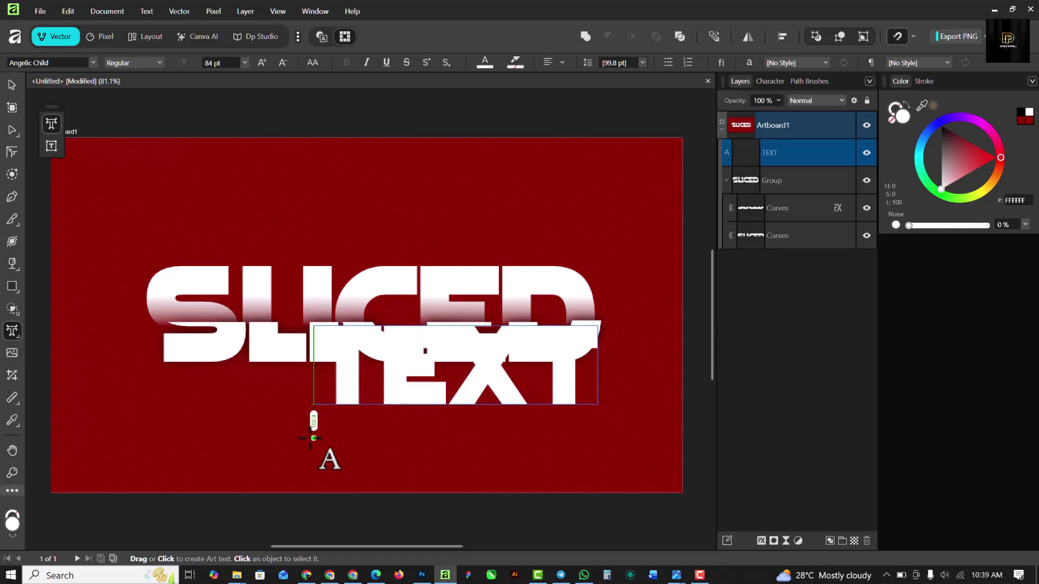
pyautogui.write(' EFFE')
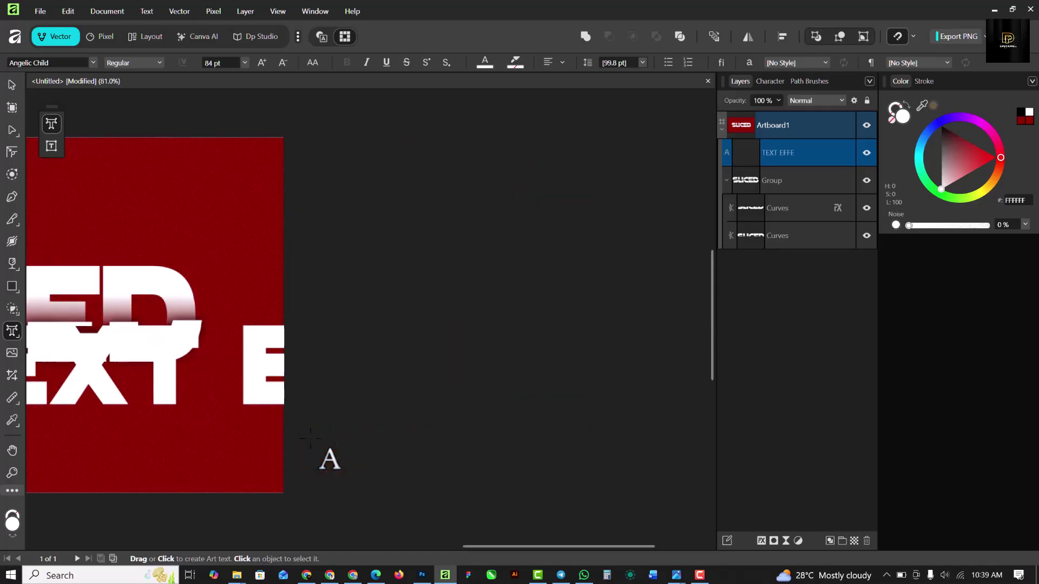
pyautogui.write('CT')
# Scale the TEXT EFFECT text down proportionally to about 11.9 pt so it fits beneath SLICED
pyautogui.scroll(-3, 310, 439)
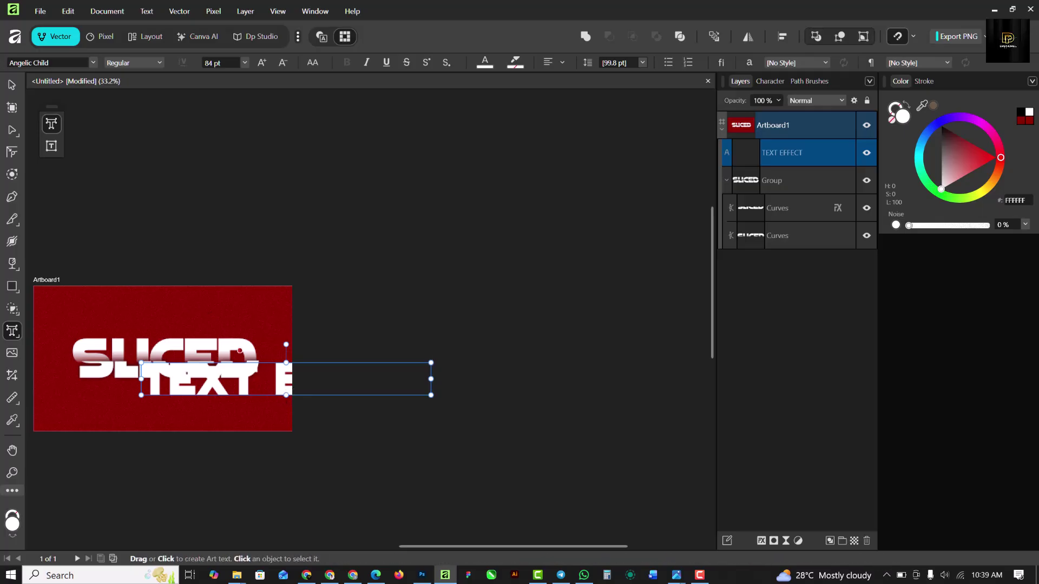
pyautogui.click(12, 85)
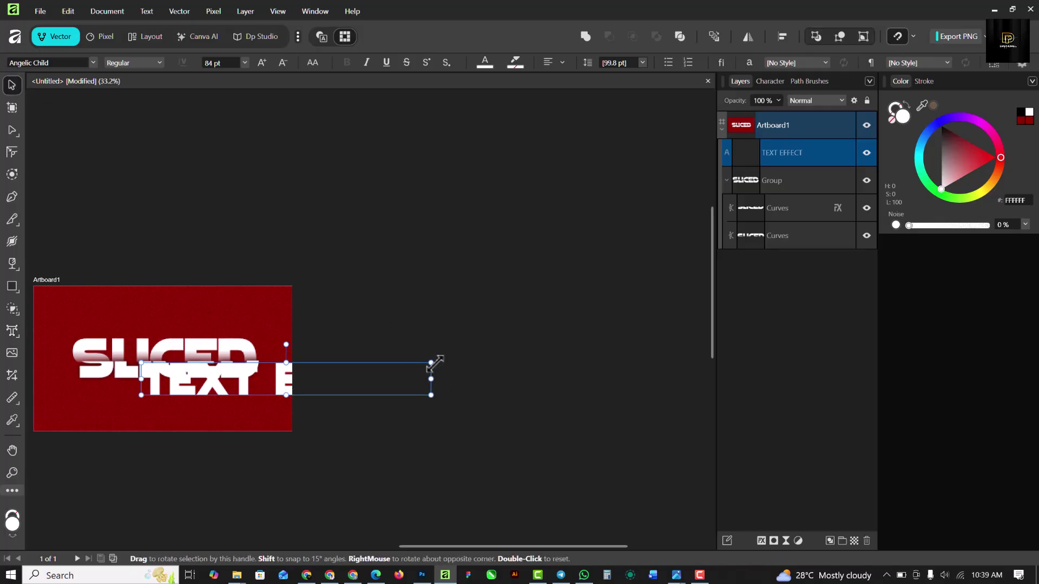
pyautogui.moveTo(431, 363); pyautogui.dragTo(182, 369)
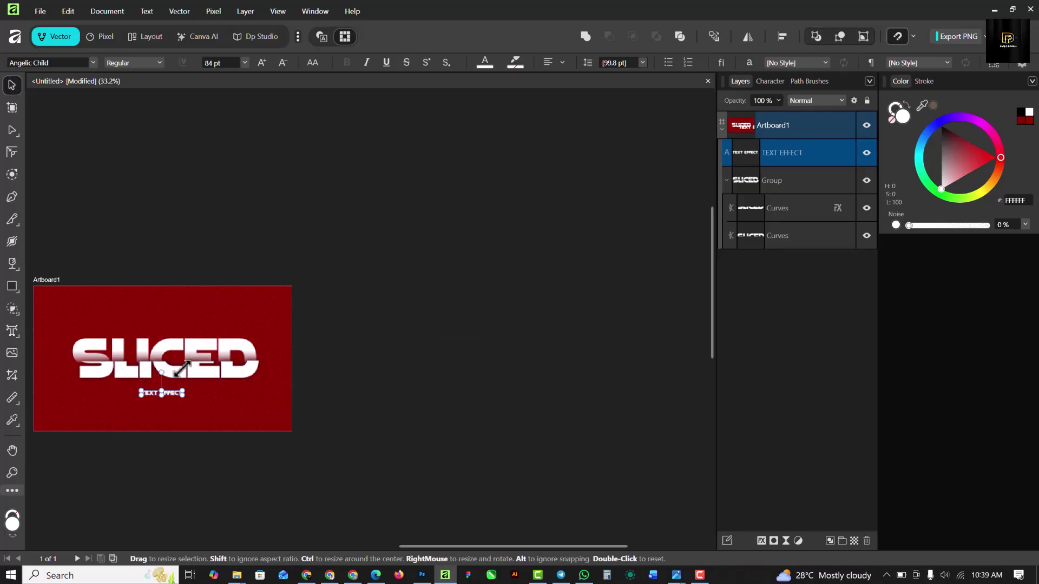
pyautogui.hotkey('ctrl', '0')
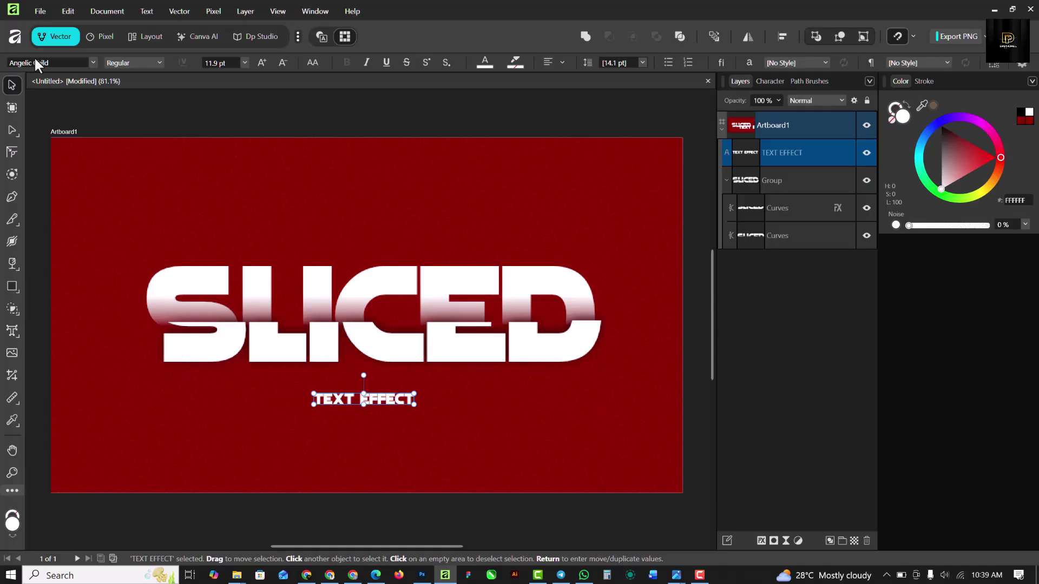
# Change the TEXT EFFECT font to GalanoGrotesqueAlt-Black and shrink the text to about 8.5 pt
pyautogui.click(90, 62)
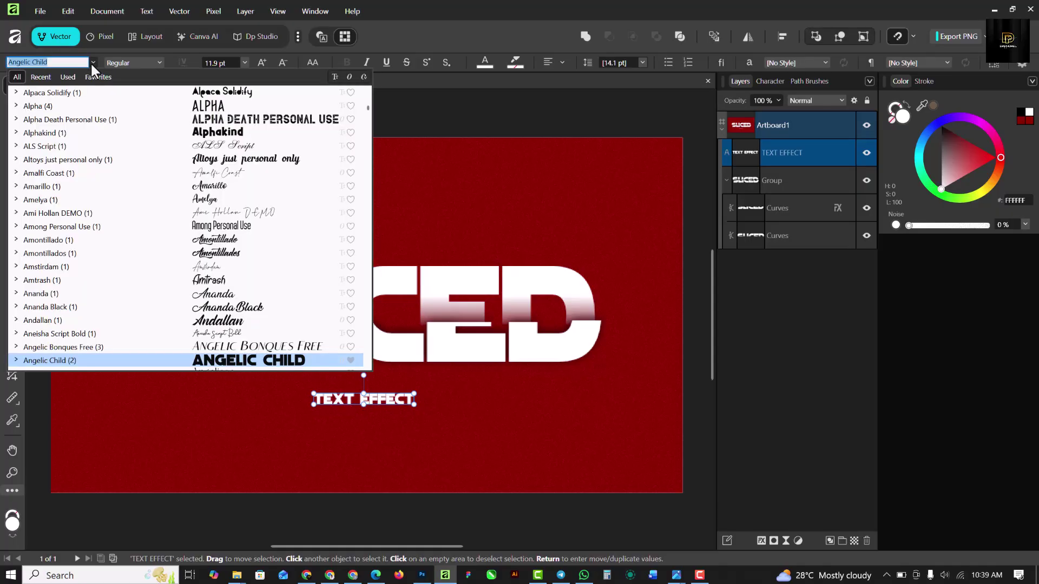
pyautogui.click(40, 79)
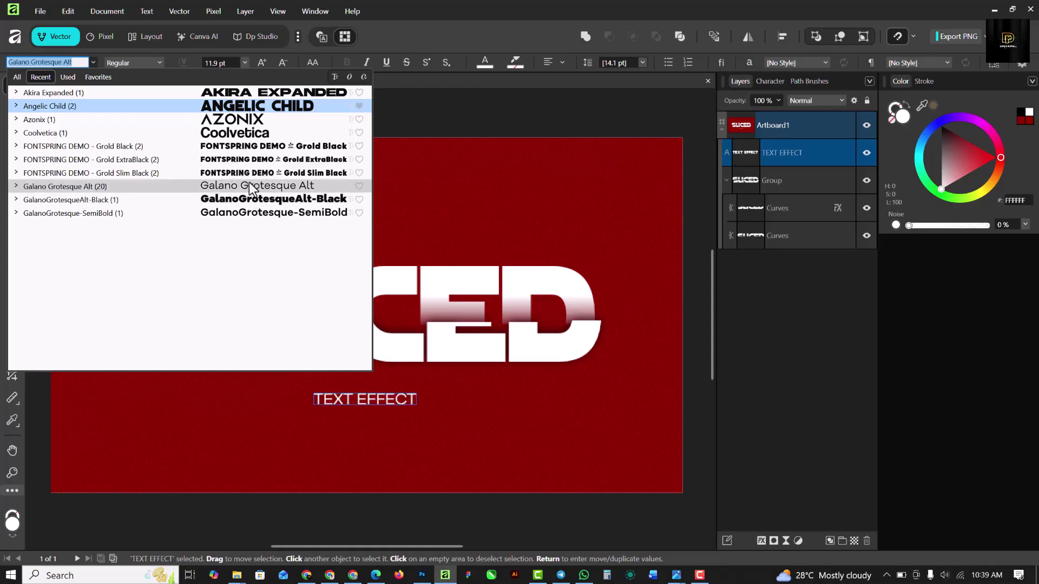
pyautogui.click(252, 203)
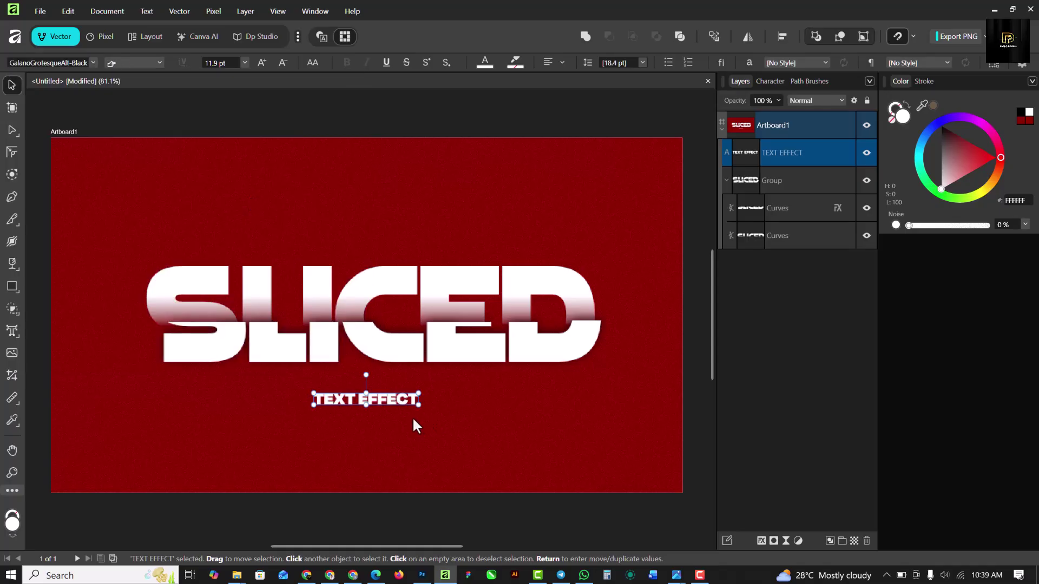
pyautogui.moveTo(419, 403); pyautogui.dragTo(383, 407)
# Widen the tracking of the TEXT EFFECT text in stages, from 50‰ to 700‰ and finally to 3000‰
pyautogui.click(770, 82)
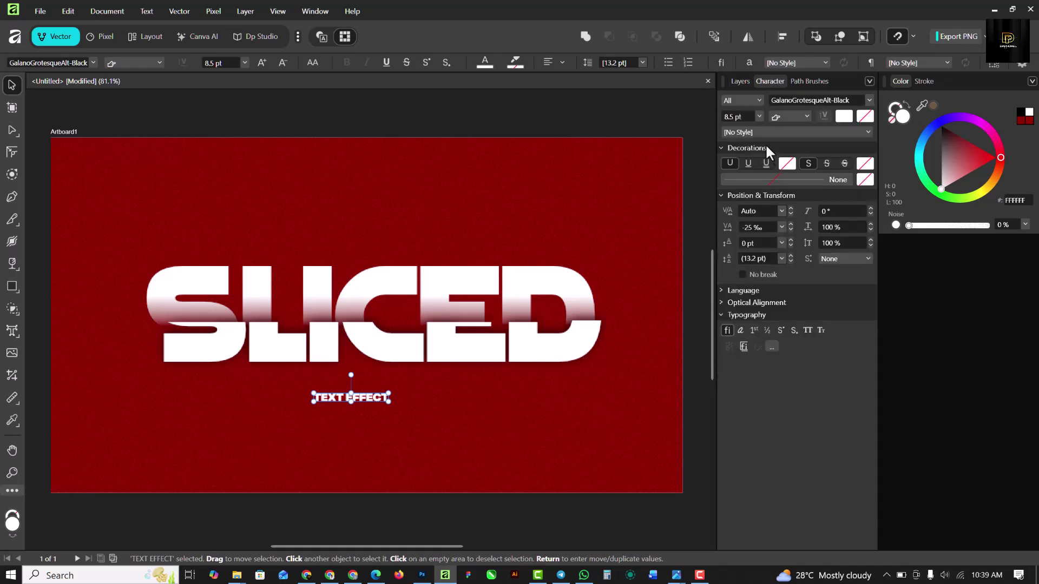
pyautogui.click(781, 226)
pyautogui.click(749, 448)
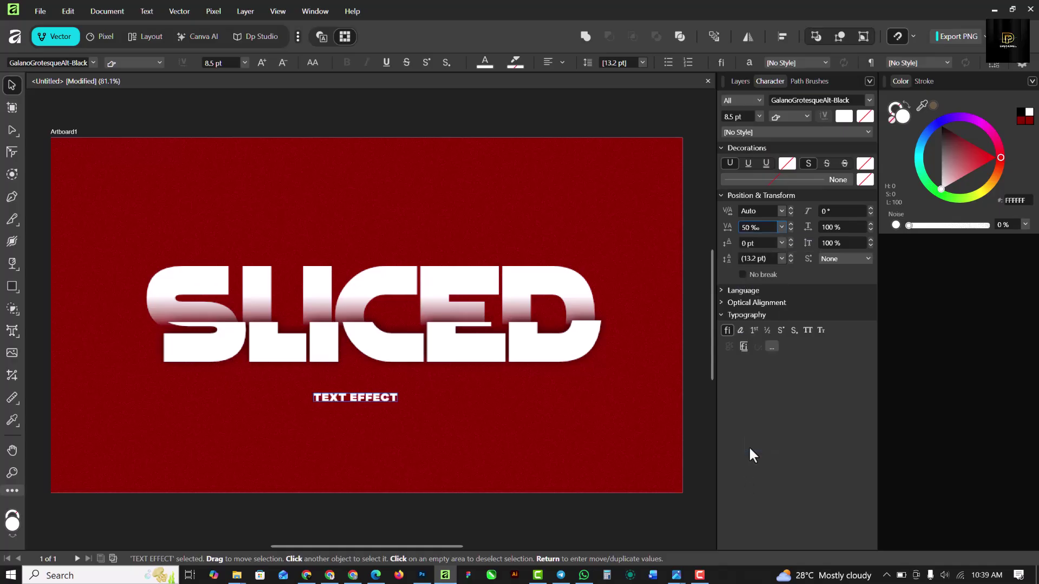
pyautogui.click(762, 227)
pyautogui.write('700')
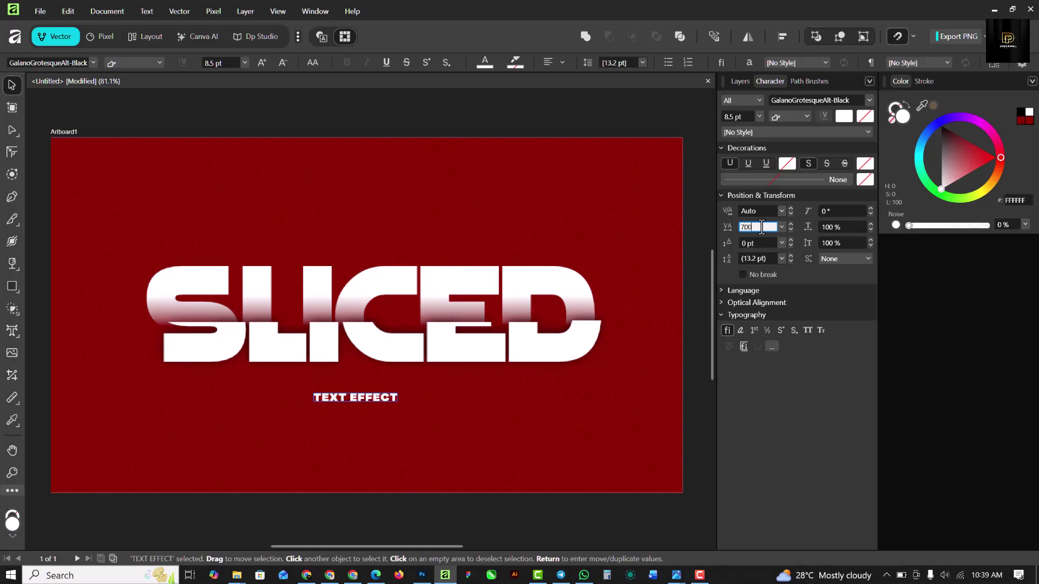
pyautogui.press('Return')
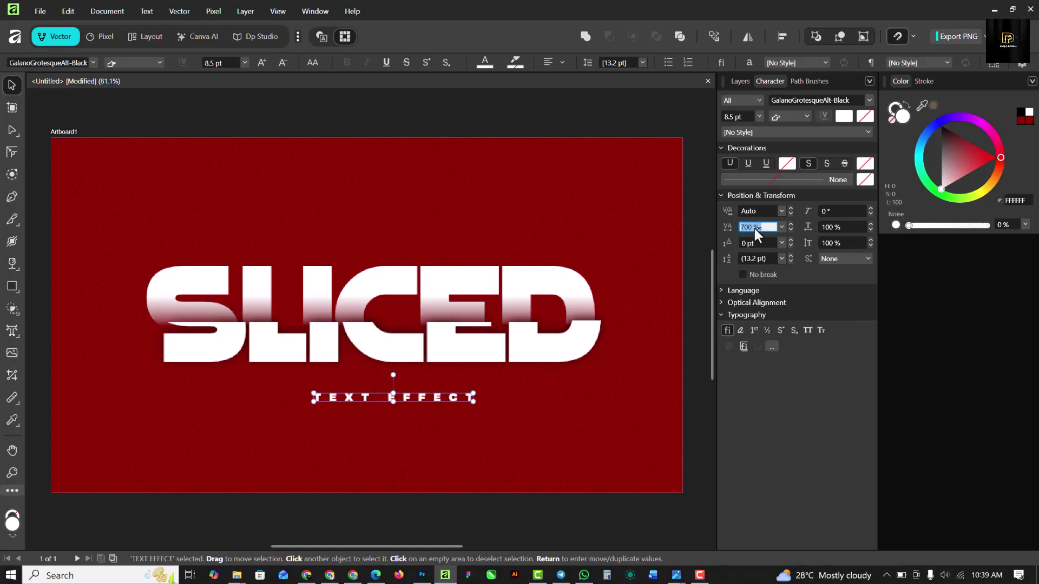
pyautogui.press('Return')
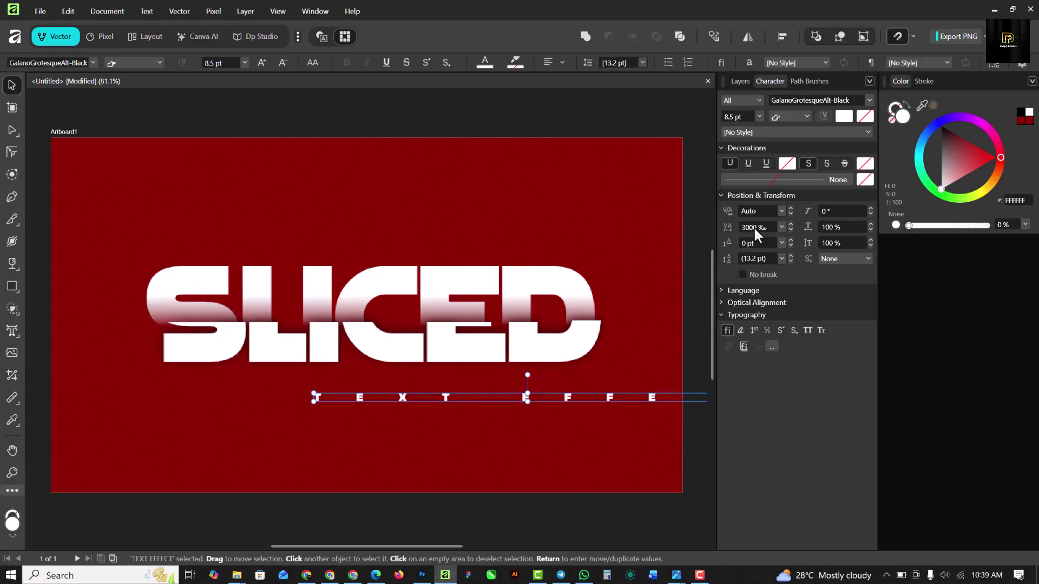
# Move the spaced TEXT EFFECT line directly beneath SLICED, aligned with its lower half, and deselect it
pyautogui.moveTo(567, 395); pyautogui.dragTo(418, 378)
pyautogui.click(438, 439)
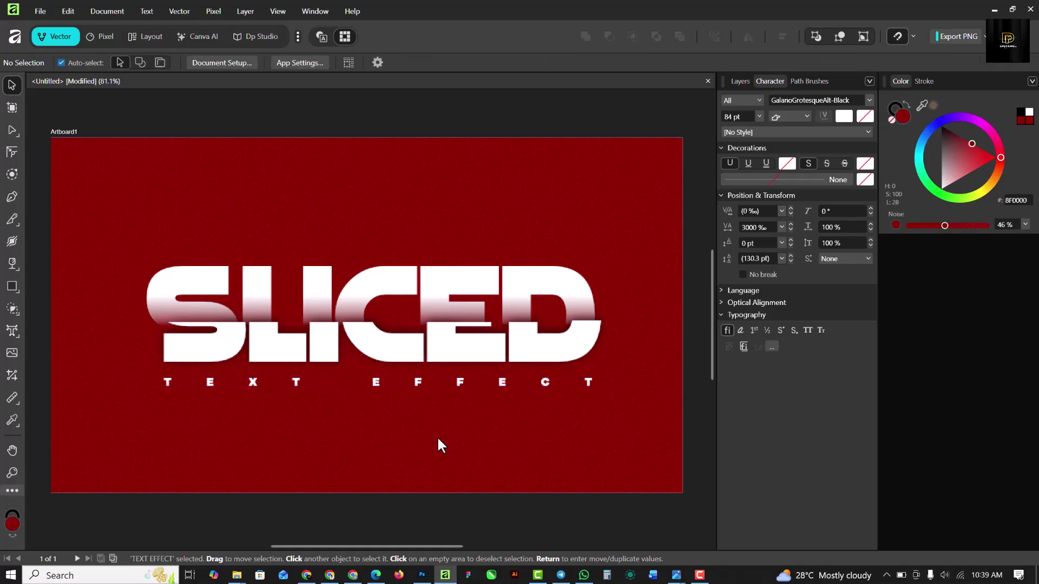